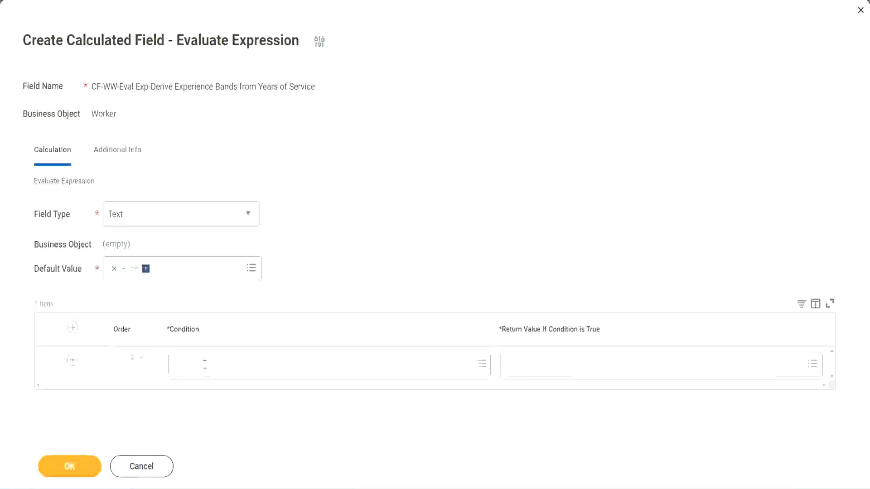
Step: Switch to the Notepad++ notes and copy the Field 1 name, CF-WW-TF-Length of Service between 0 and 7 years
{"action": "left_click", "coordinate": [205, 365]}
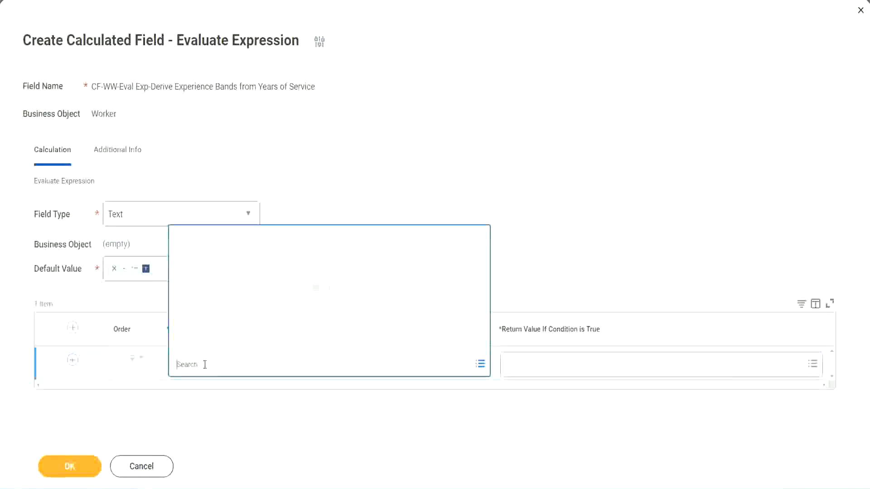
{"action": "left_click", "coordinate": [334, 206]}
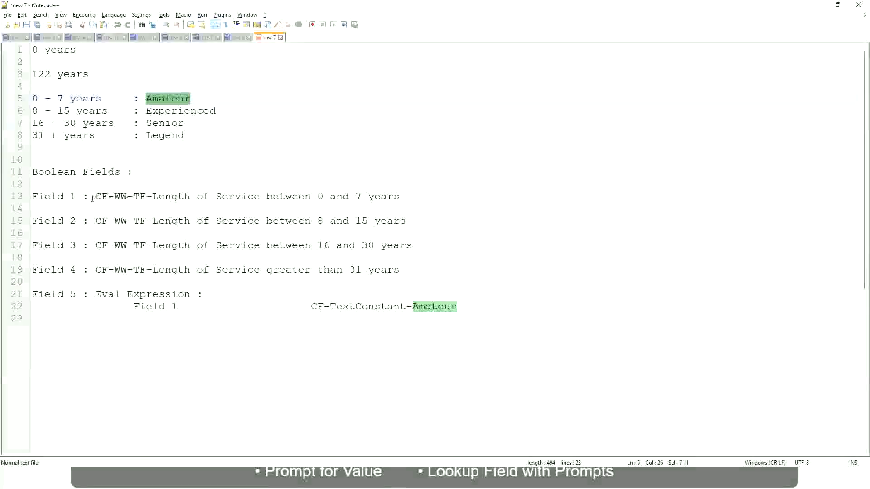
{"action": "left_click_drag", "start_coordinate": [98, 195], "coordinate": [400, 199]}
{"action": "key", "text": "ctrl+c"}
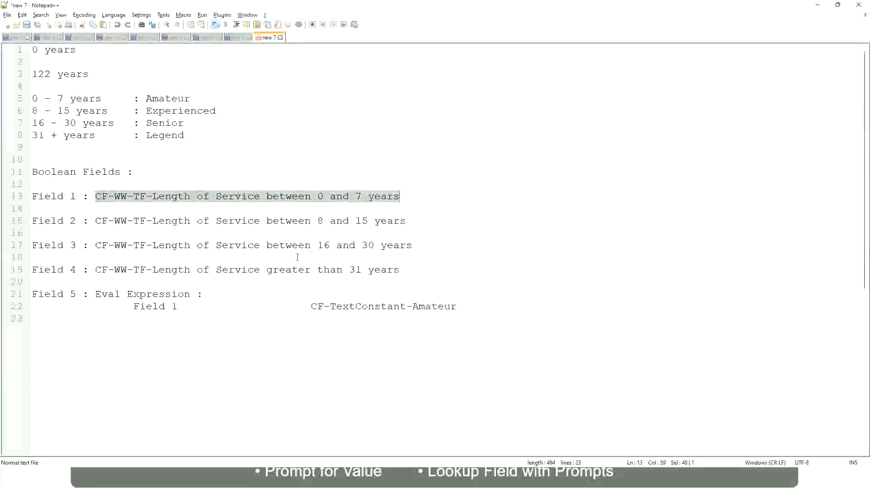
Step: Back in Workday, set the first row's condition to CF-WW-TF-Length of Service between 0 and 7 years
{"action": "key", "text": "alt+Tab"}
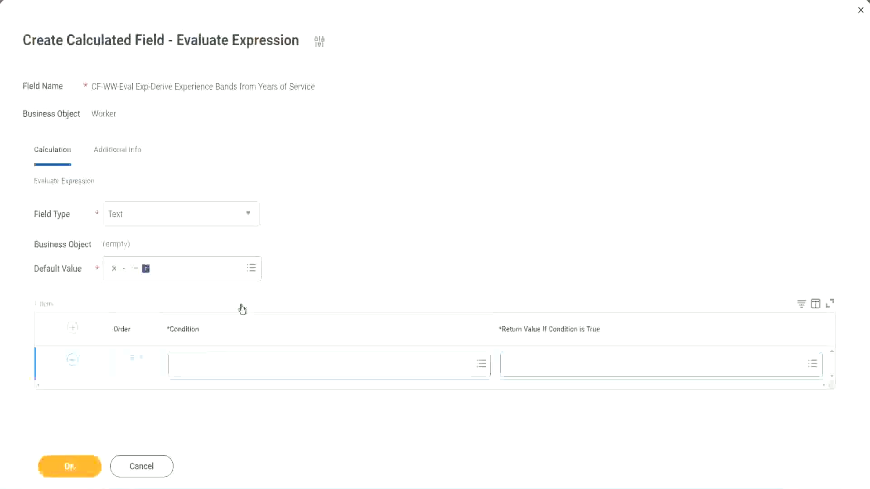
{"action": "left_click", "coordinate": [222, 368]}
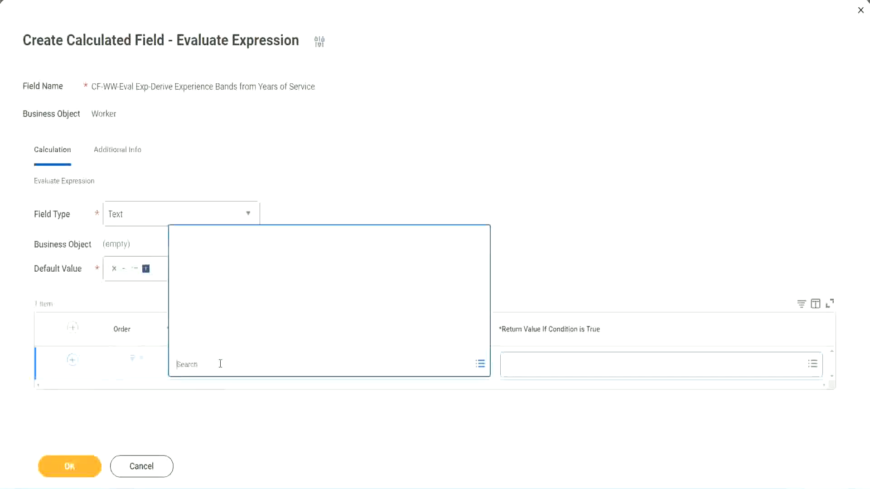
{"action": "key", "text": "ctrl+v"}
{"action": "key", "text": "Return"}
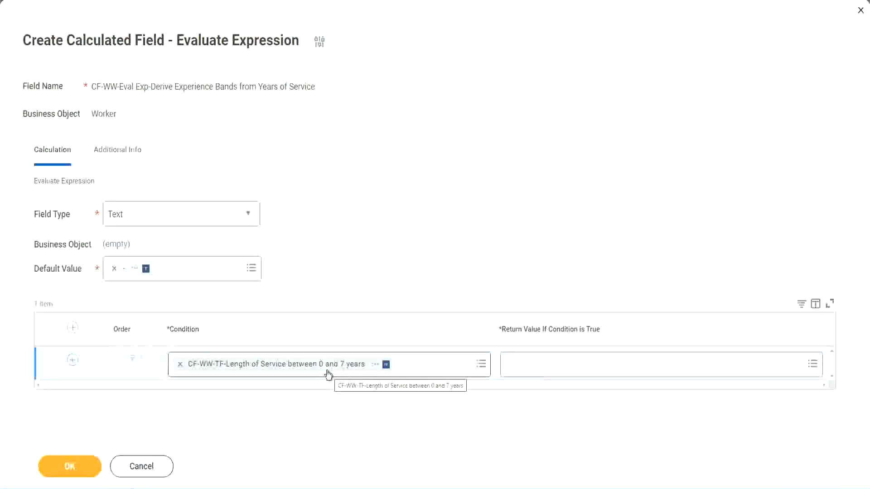
{"action": "left_click", "coordinate": [566, 372]}
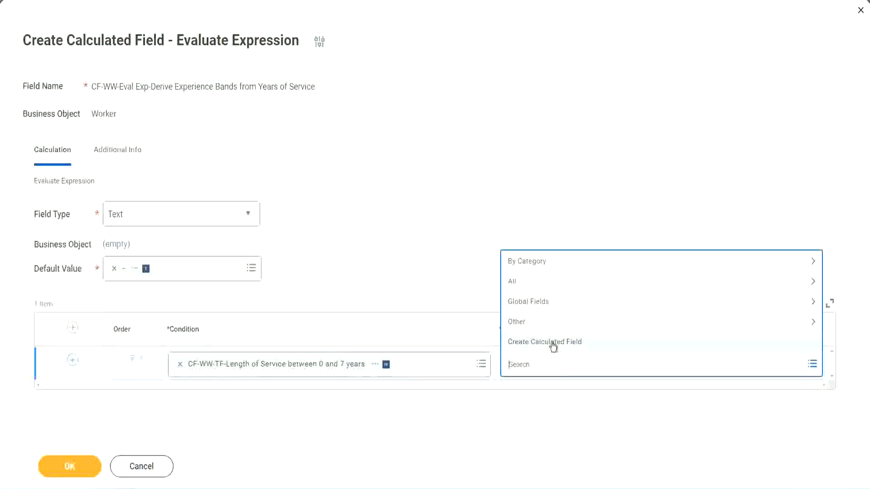
{"action": "left_click", "coordinate": [505, 226]}
{"action": "left_click", "coordinate": [524, 369]}
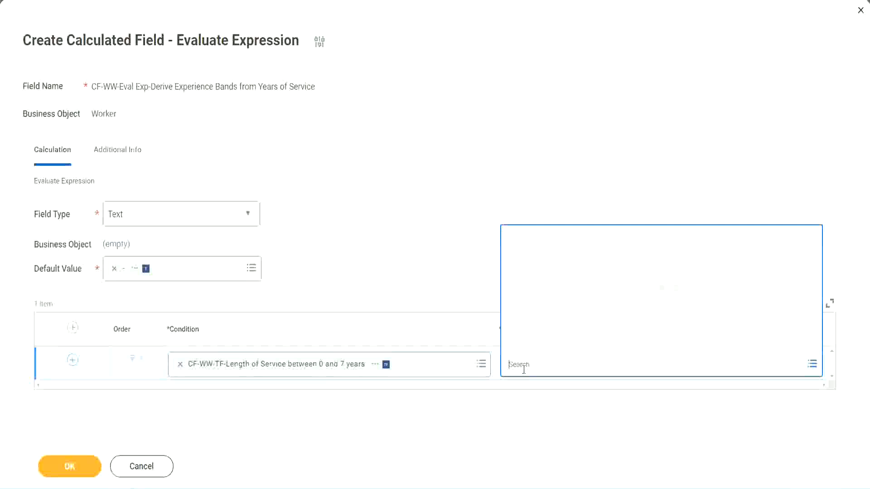
{"action": "type", "text": "Amaterue"}
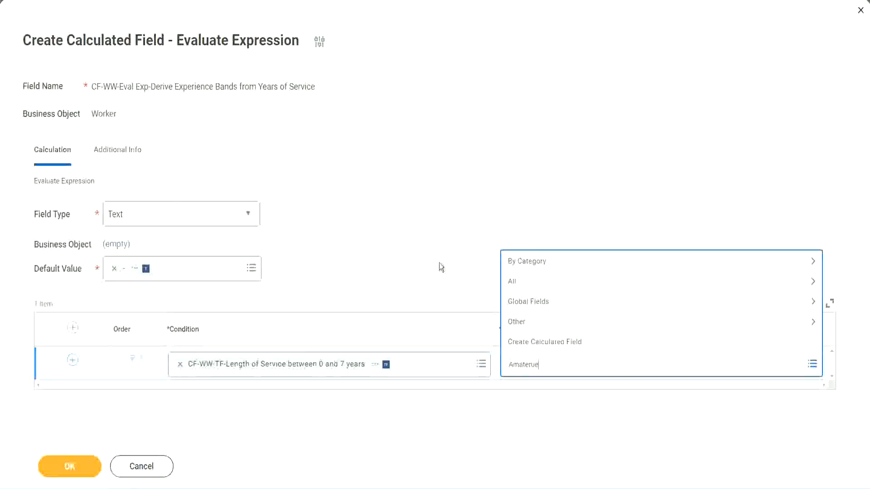
{"action": "left_click", "coordinate": [439, 263]}
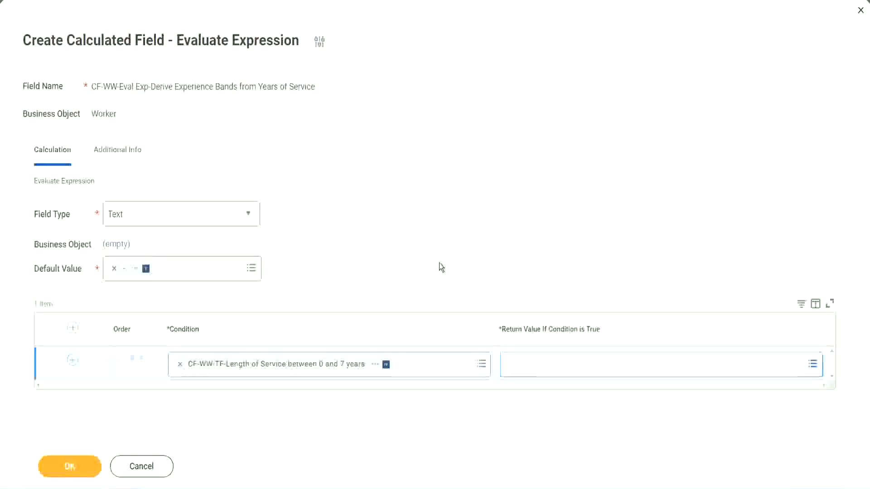
{"action": "left_click", "coordinate": [548, 373]}
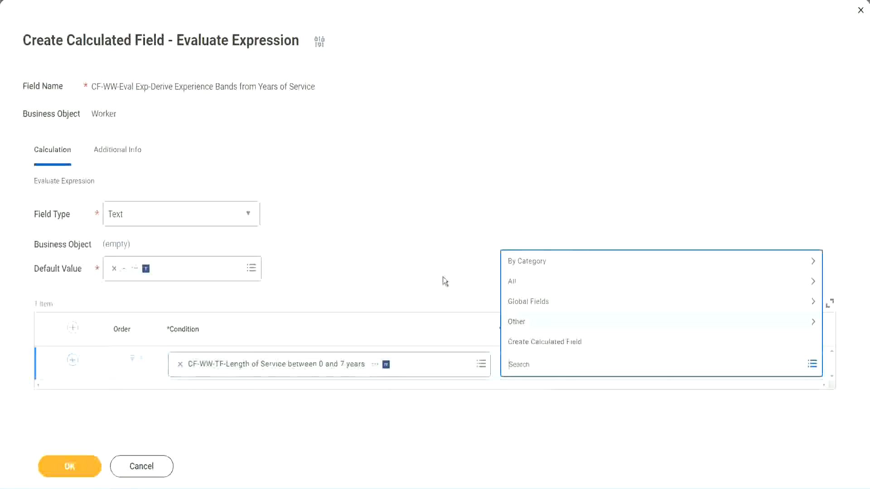
{"action": "left_click", "coordinate": [438, 262]}
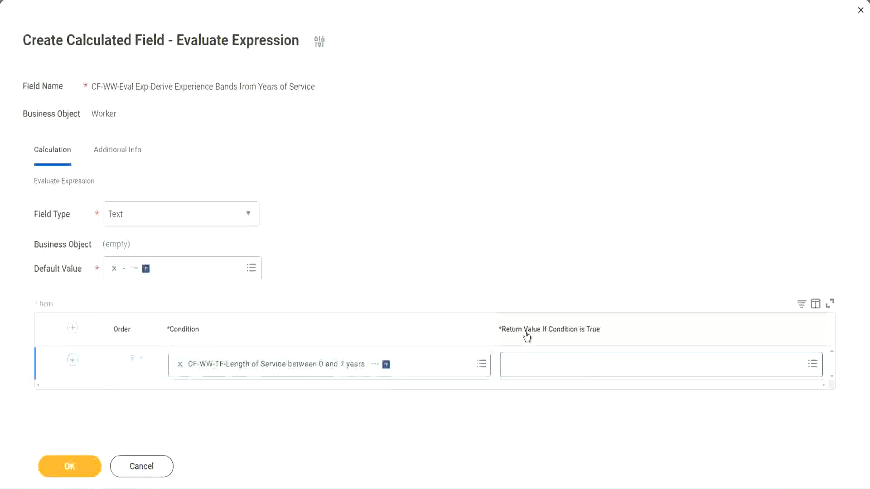
Step: Start a new calculated field from the first row's return value and name it CF-WW-TC-Amateur
{"action": "left_click", "coordinate": [564, 367]}
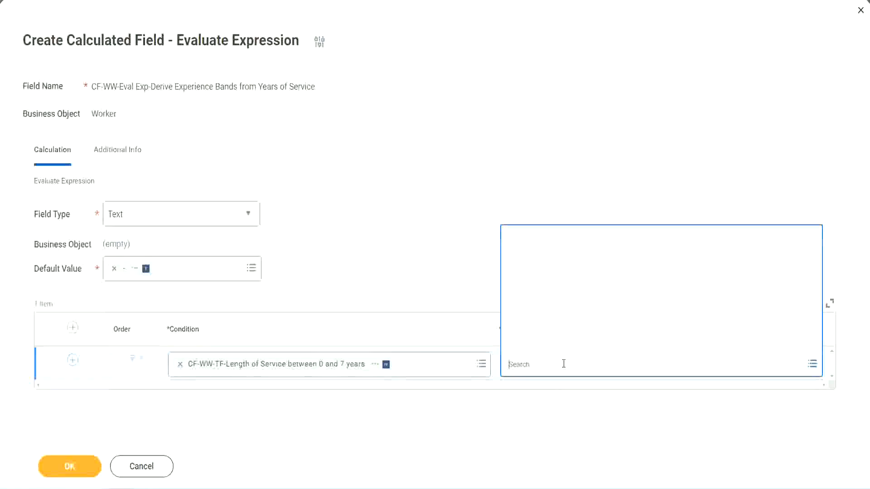
{"action": "left_click", "coordinate": [557, 342]}
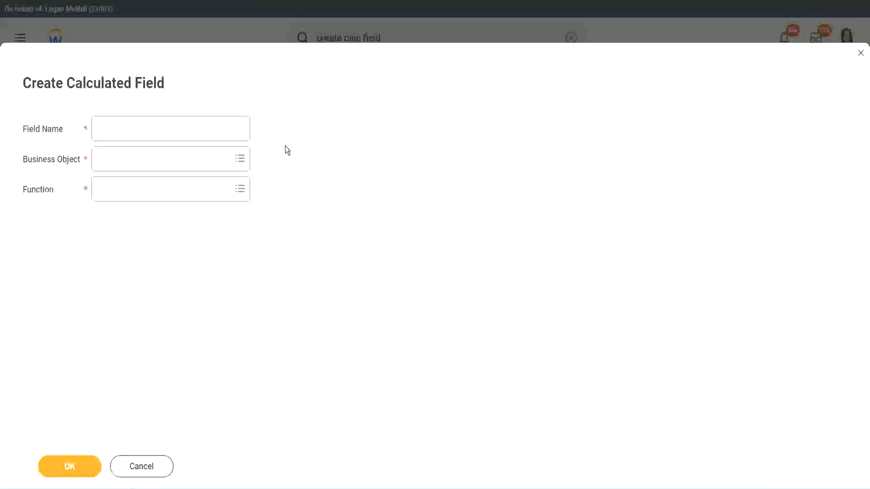
{"action": "left_click", "coordinate": [107, 129]}
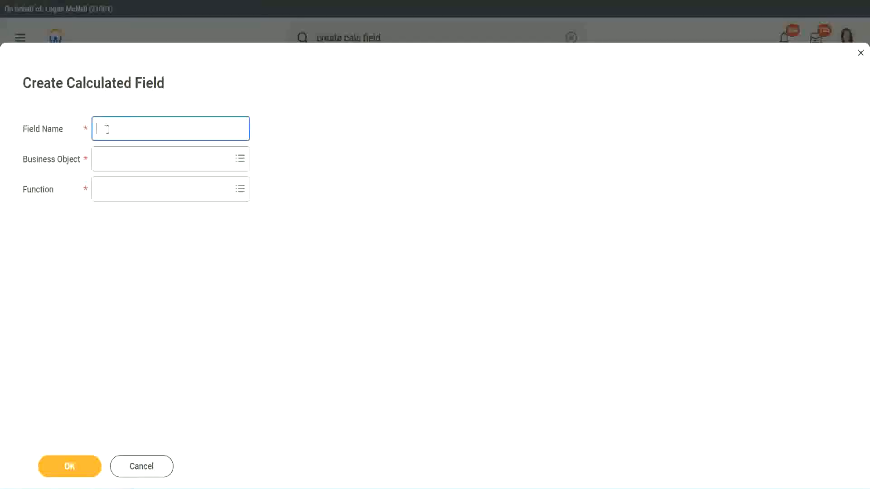
{"action": "type", "text": "CFTC-Am"}
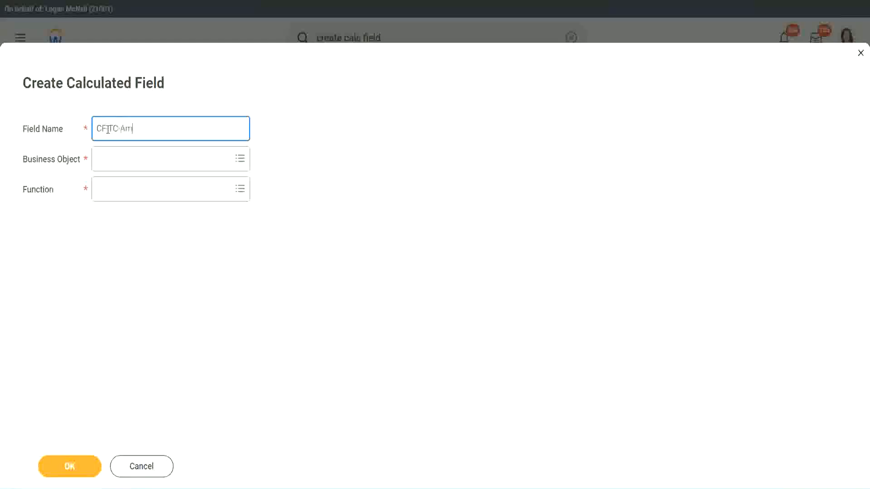
{"action": "type", "text": "ateur"}
{"action": "left_click", "coordinate": [109, 127]}
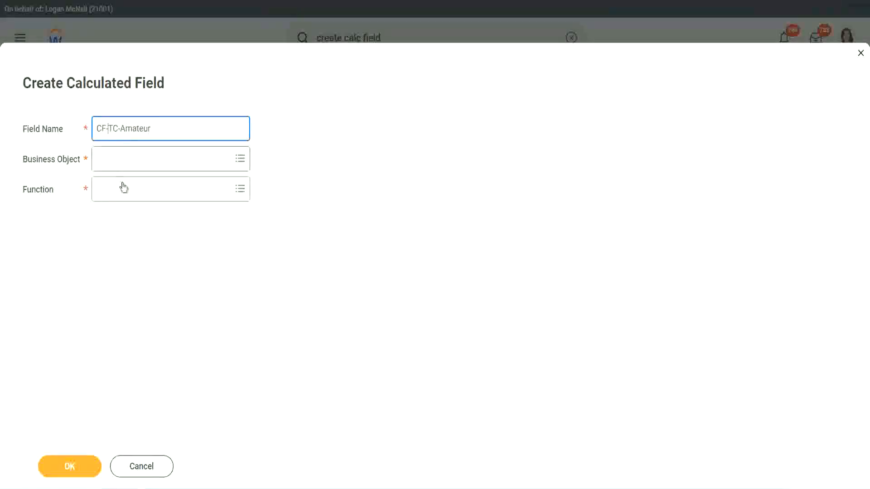
{"action": "type", "text": "WW-"}
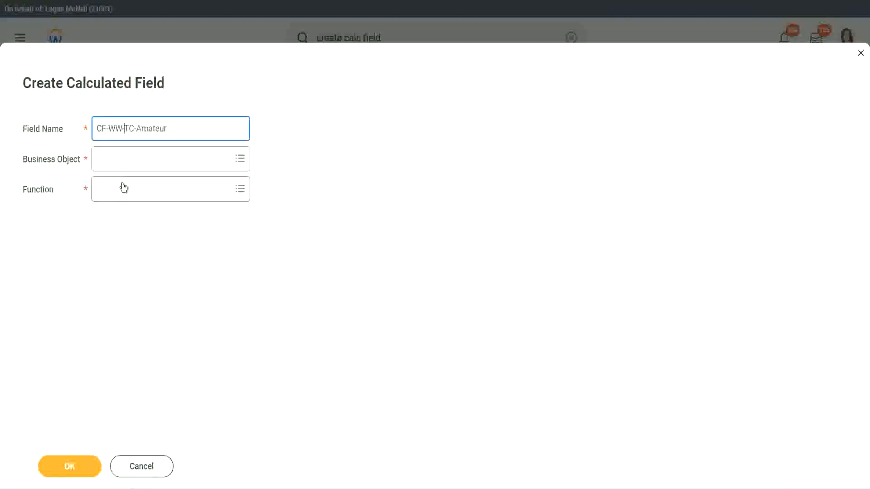
Step: Set the new calculated field's business object to Global
{"action": "left_click", "coordinate": [122, 161]}
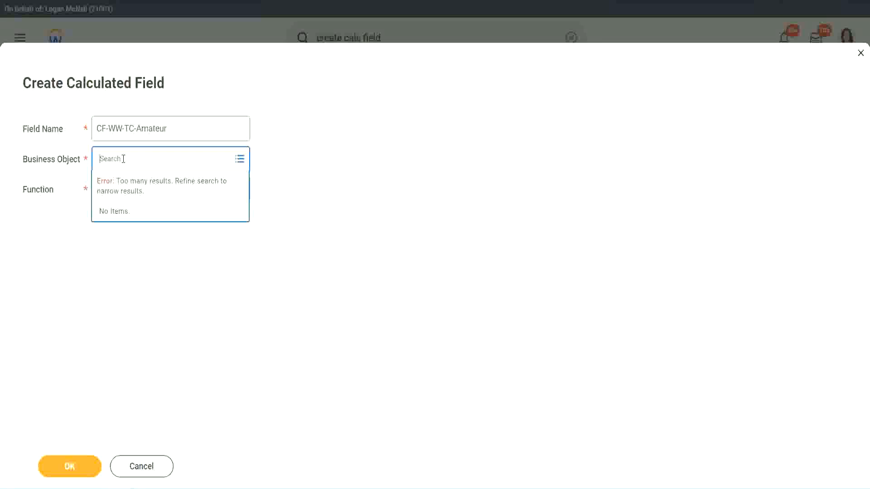
{"action": "type", "text": "worker"}
{"action": "key", "text": "BackSpace"}
{"action": "key", "text": "BackSpace"}
{"action": "key", "text": "BackSpace"}
{"action": "key", "text": "BackSpace"}
{"action": "key", "text": "BackSpace"}
{"action": "key", "text": "BackSpace"}
{"action": "type", "text": "global"}
{"action": "key", "text": "Return"}
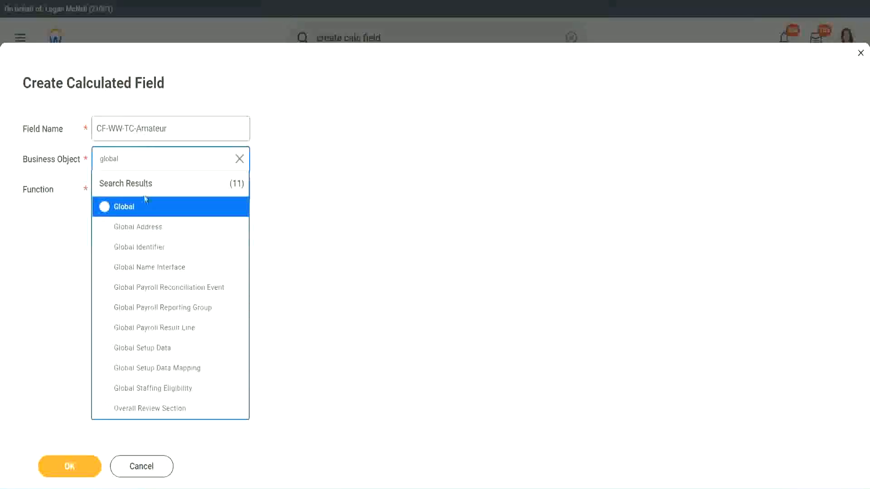
{"action": "left_click", "coordinate": [135, 212]}
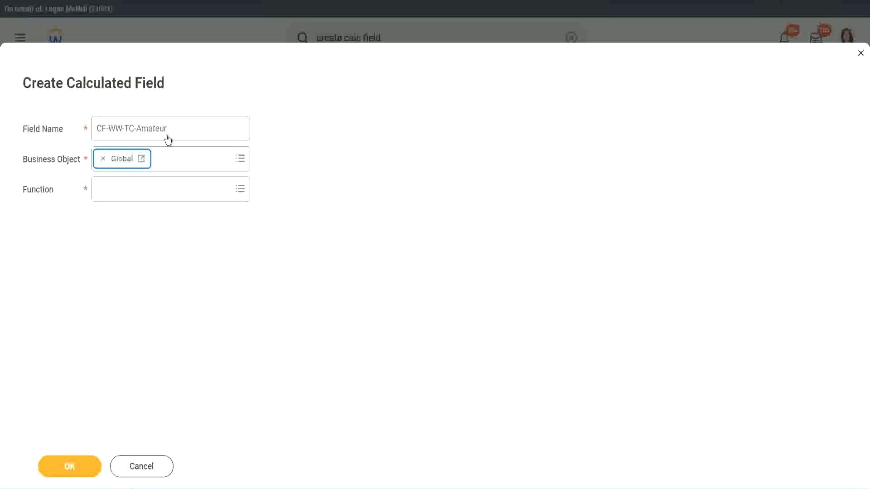
{"action": "triple_click", "coordinate": [225, 122]}
{"action": "left_click", "coordinate": [194, 128]}
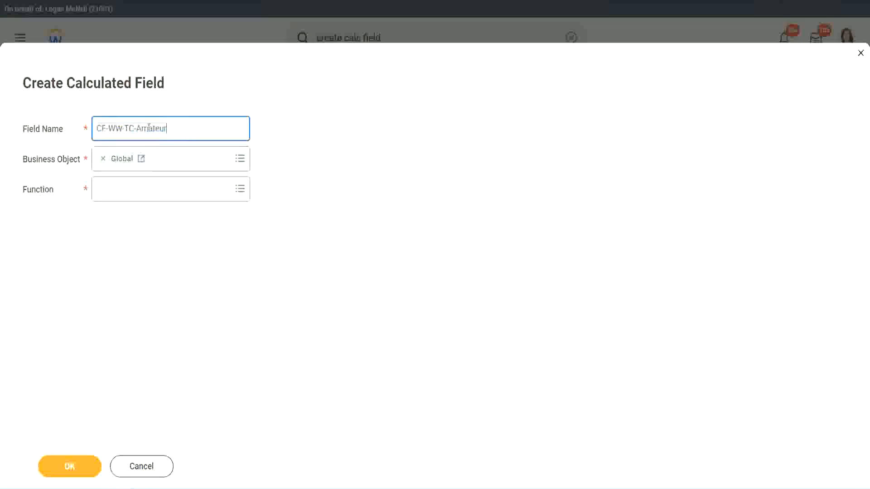
{"action": "double_click", "coordinate": [150, 129]}
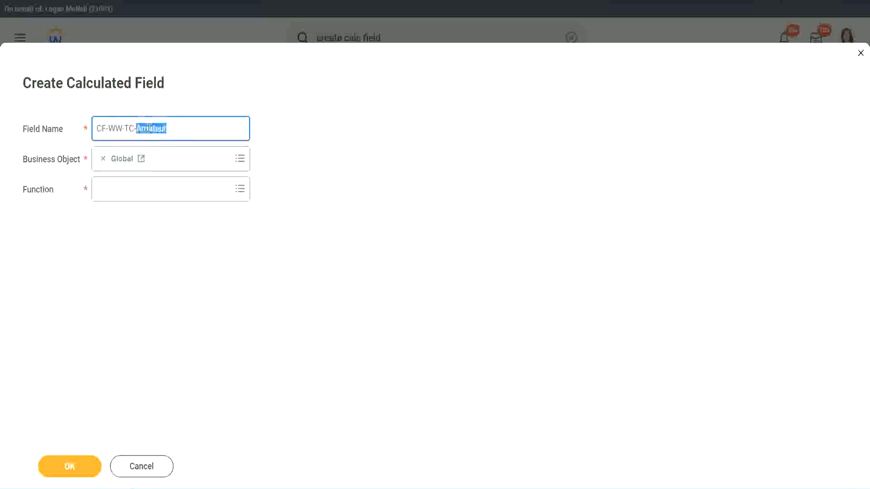
{"action": "left_click", "coordinate": [179, 126]}
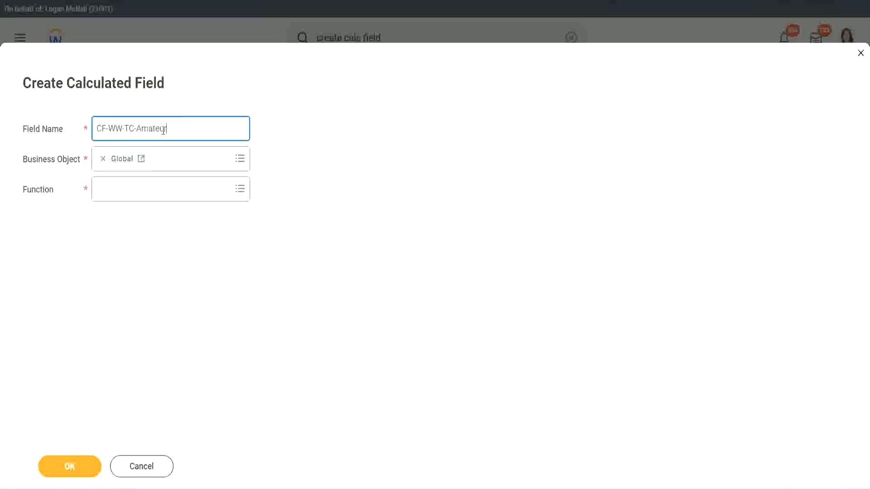
{"action": "double_click", "coordinate": [163, 130]}
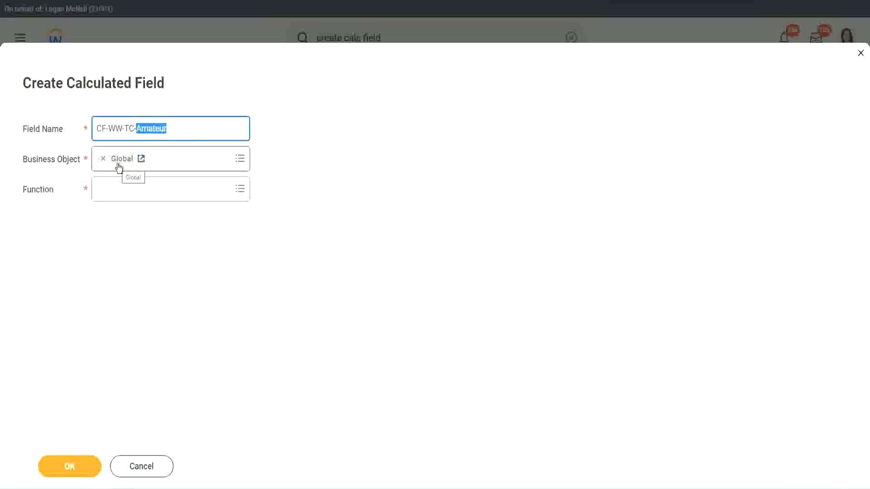
Step: Choose Text Constant as the calculated field's function and continue to its definition
{"action": "left_click", "coordinate": [122, 192]}
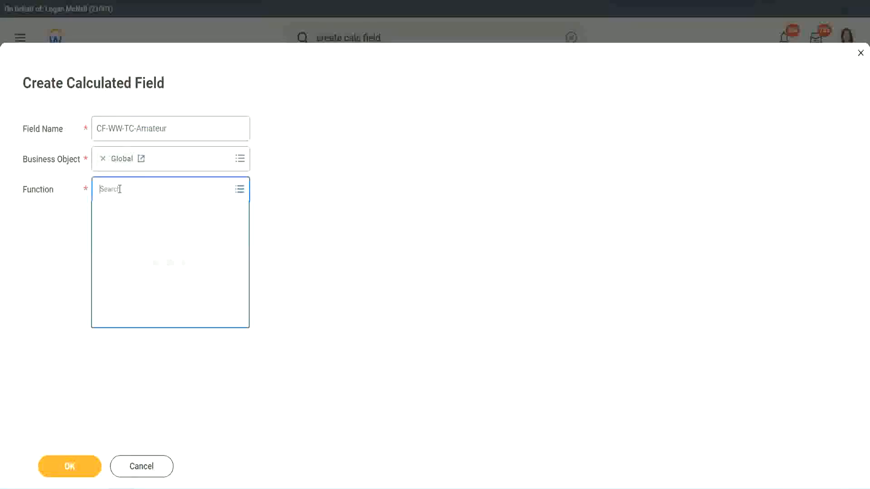
{"action": "type", "text": "text cons"}
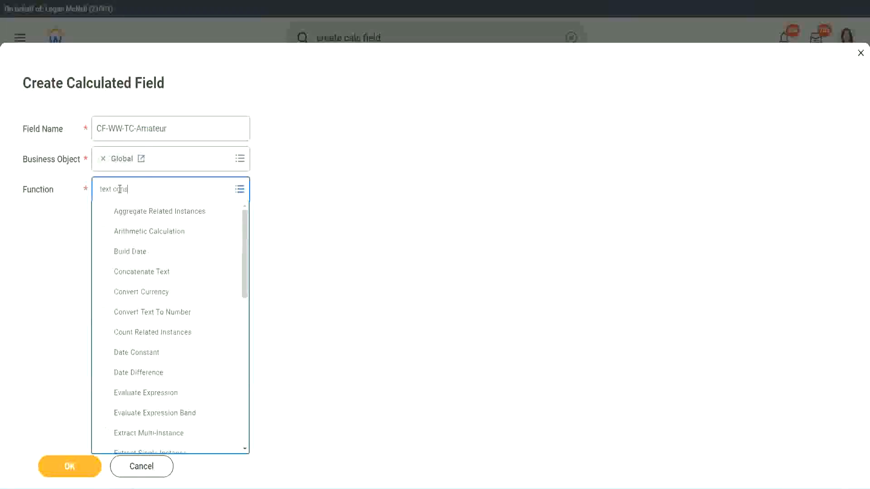
{"action": "type", "text": "t"}
{"action": "key", "text": "Return"}
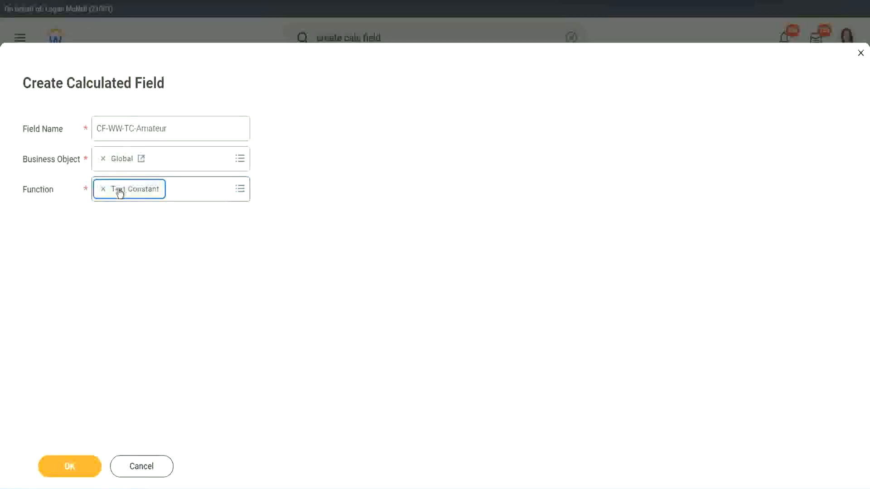
{"action": "left_click", "coordinate": [73, 471]}
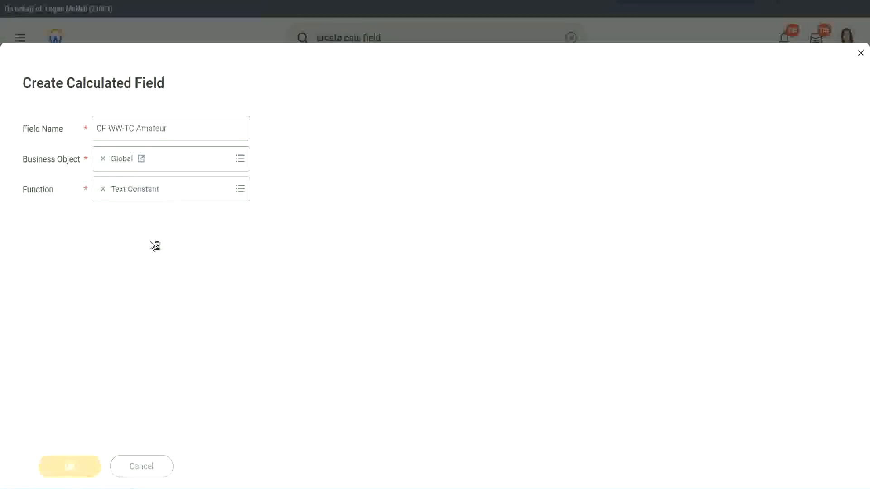
Step: Set the text constant to Amateur and save the calculated field as the first row's return value
{"action": "left_click", "coordinate": [145, 257]}
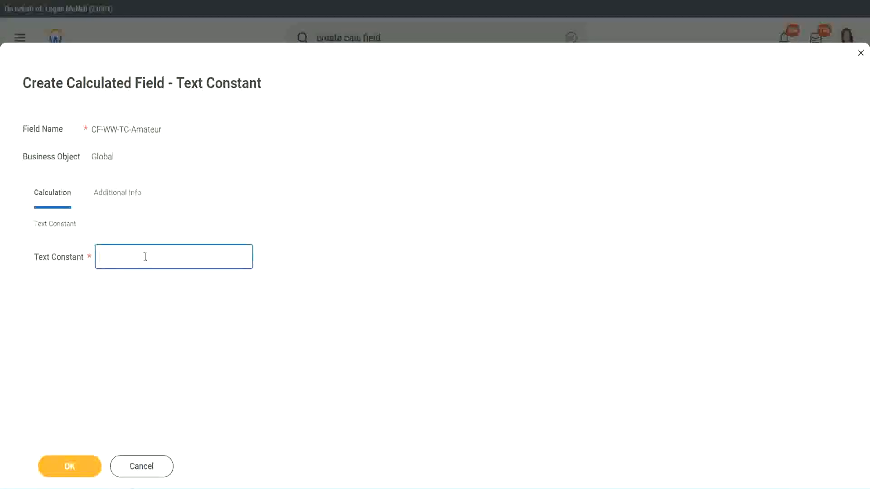
{"action": "type", "text": "Amateur"}
{"action": "left_click", "coordinate": [68, 467]}
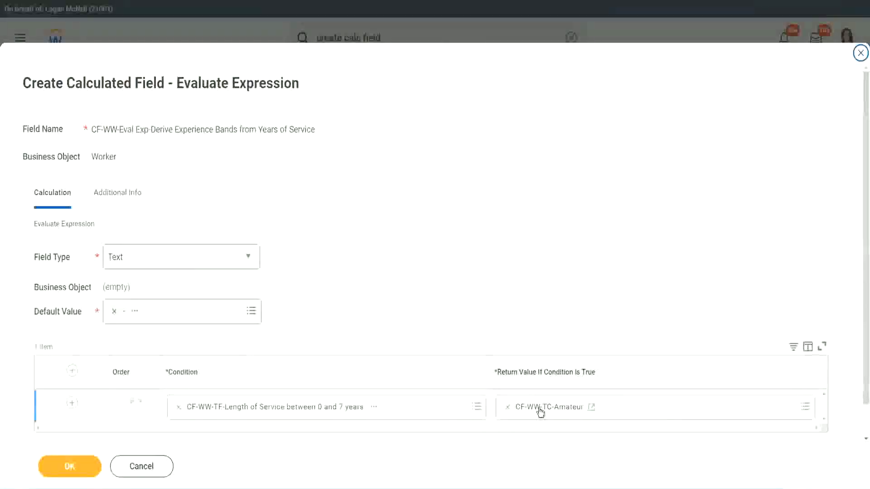
Step: Copy the CF-WW-TC-Amateur return value's text and add a second condition row below the first
{"action": "right_click", "coordinate": [541, 410]}
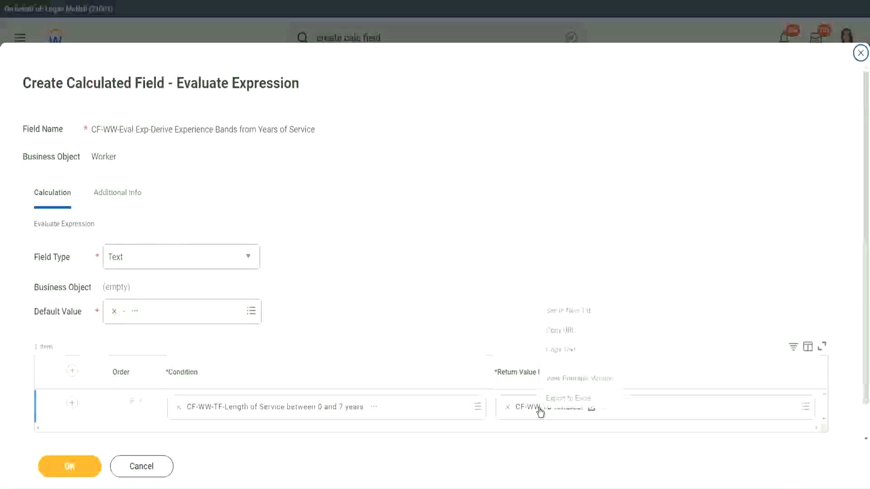
{"action": "left_click", "coordinate": [570, 351]}
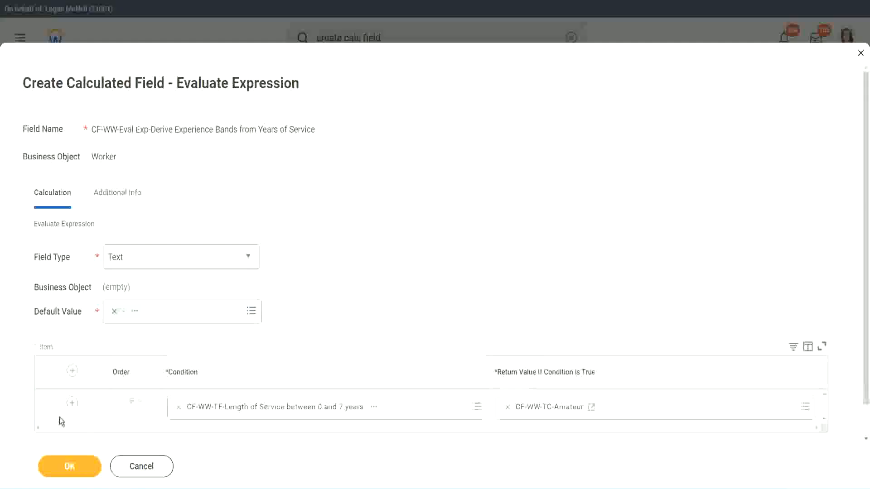
{"action": "left_click", "coordinate": [72, 403]}
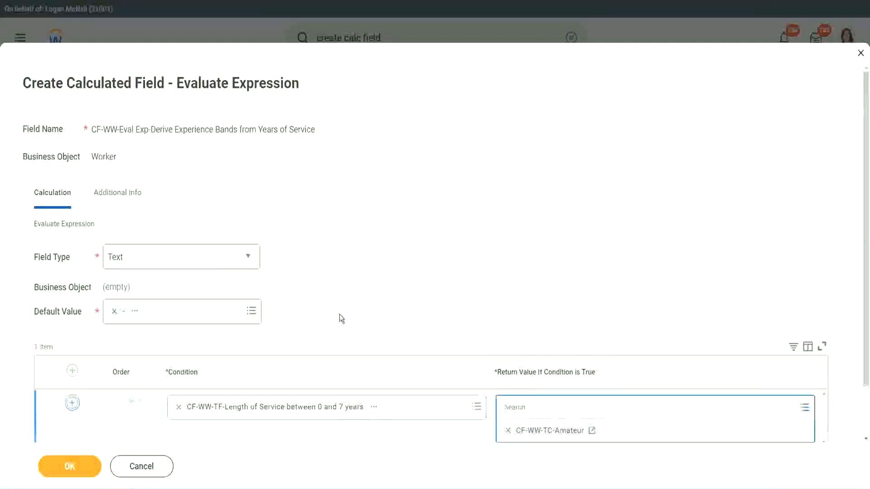
{"action": "scroll", "coordinate": [342, 318], "scroll_direction": "down", "scroll_amount": 2}
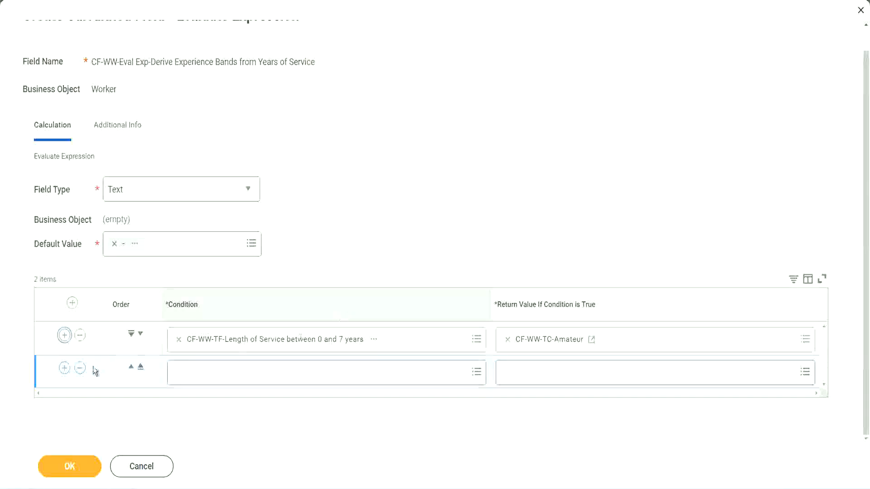
Step: Add two more condition rows and set the second row's condition to CF-WW-TF-Length of Service between 8 and 15 years
{"action": "left_click", "coordinate": [65, 372]}
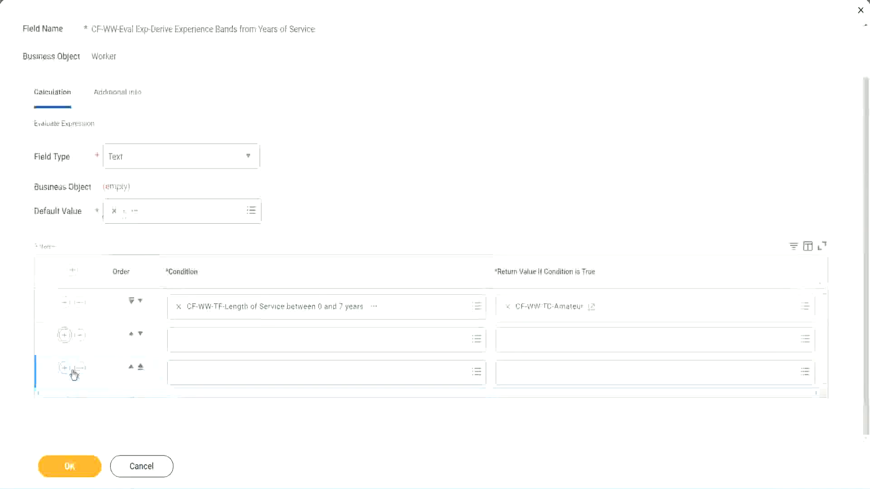
{"action": "left_click", "coordinate": [65, 371]}
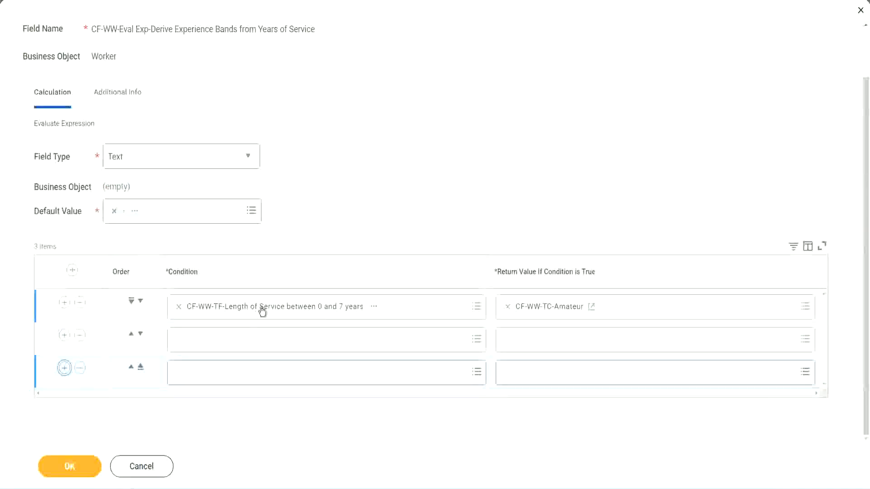
{"action": "left_click", "coordinate": [214, 339]}
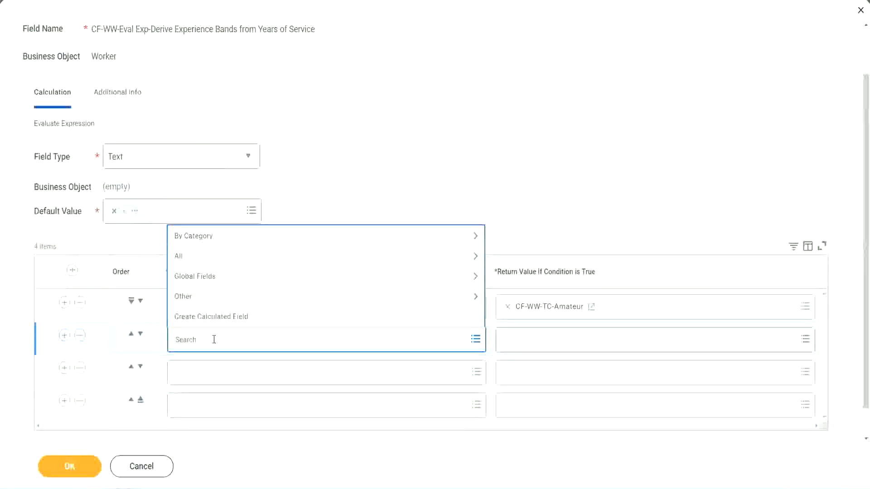
{"action": "type", "text": "cf-ww"}
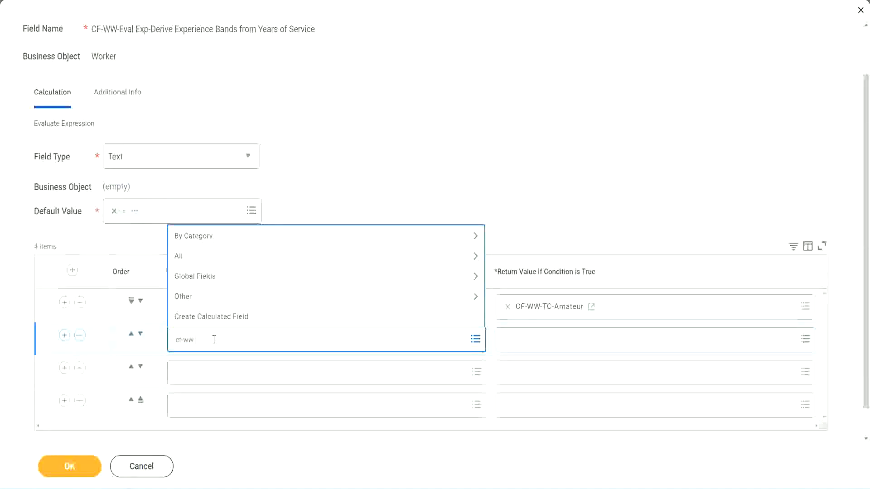
{"action": "type", "text": "-tc"}
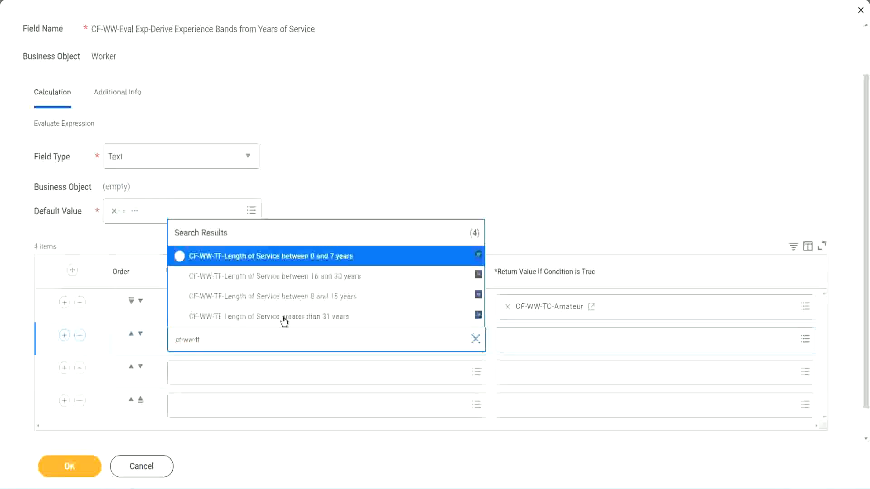
{"action": "left_click", "coordinate": [336, 297]}
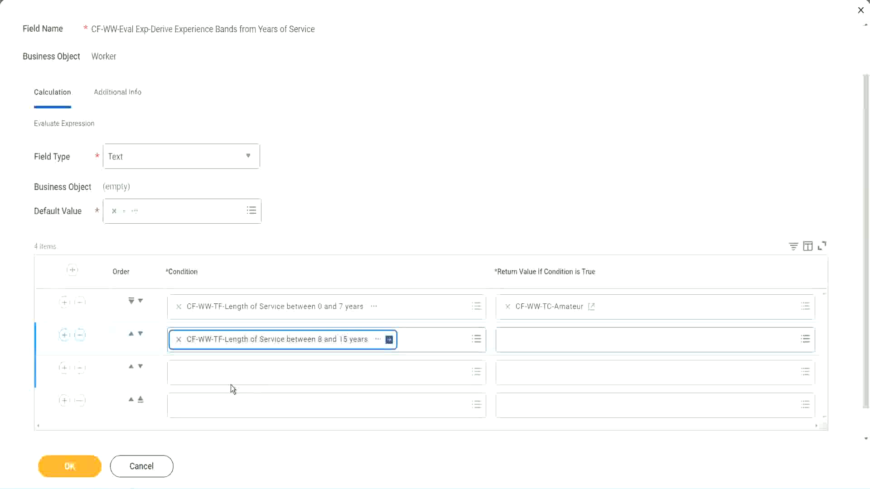
Step: Set the third row's condition to CF-WW-TF-Length of Service between 16 and 30 years
{"action": "left_click", "coordinate": [219, 371]}
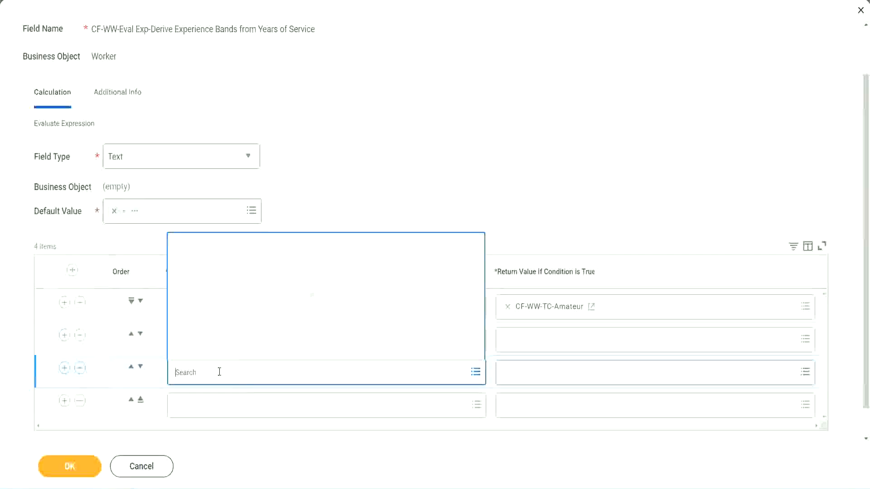
{"action": "type", "text": "cf-ww"}
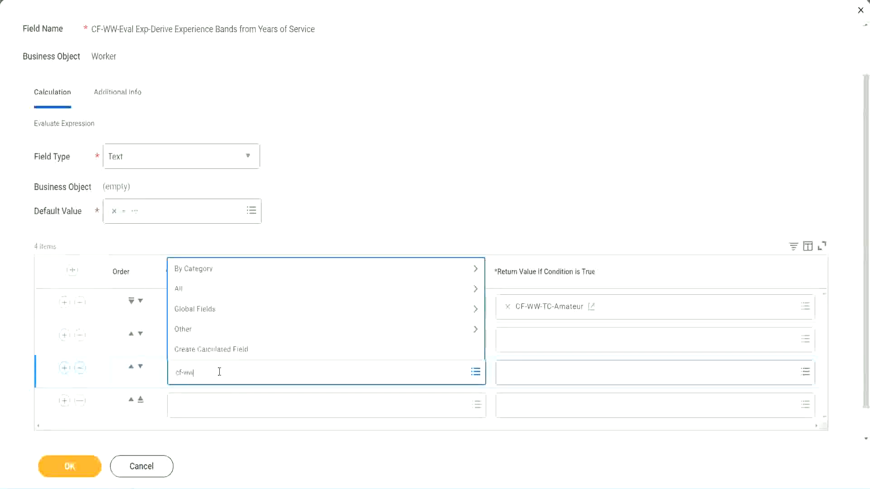
{"action": "type", "text": "-tf"}
{"action": "key", "text": "Return"}
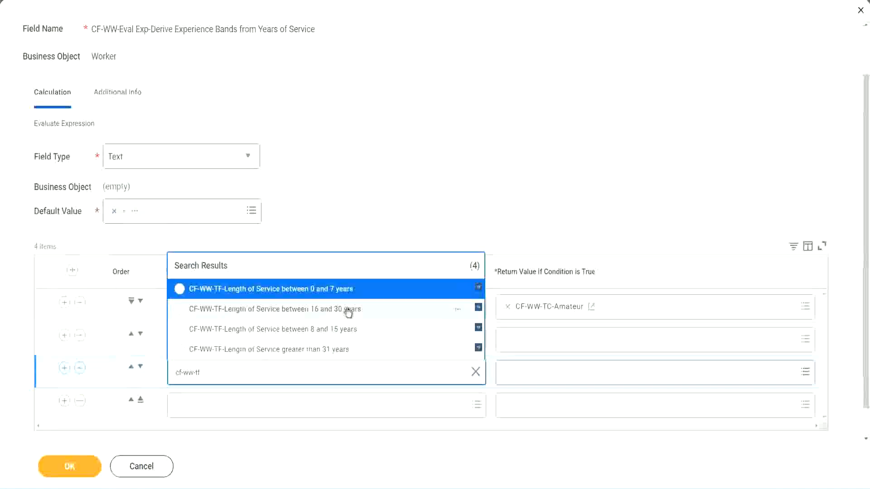
{"action": "left_click", "coordinate": [349, 312]}
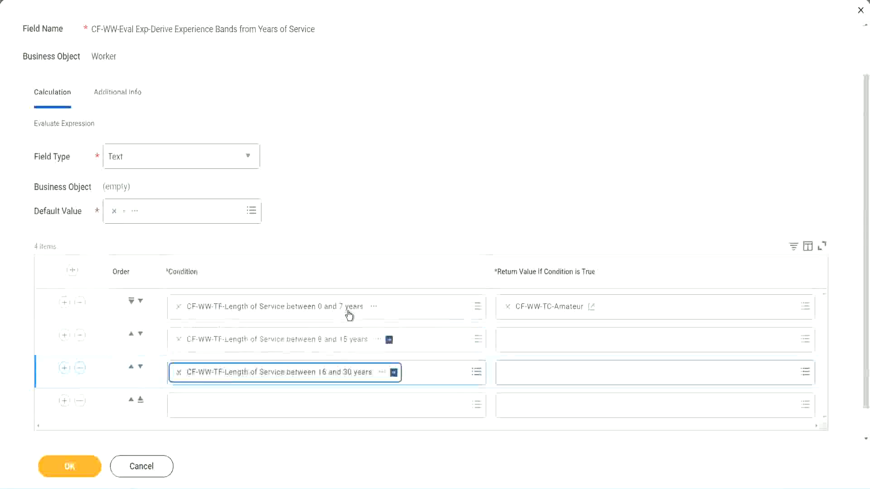
Step: Set the fourth row's condition to CF-WW-TF-Length of Service greater than 31 years
{"action": "left_click", "coordinate": [206, 411]}
{"action": "type", "text": "c"}
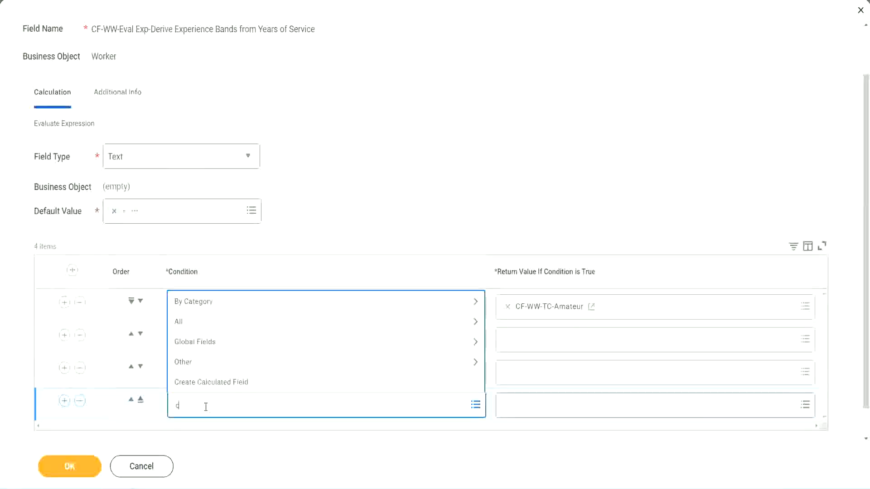
{"action": "type", "text": "f-ww"}
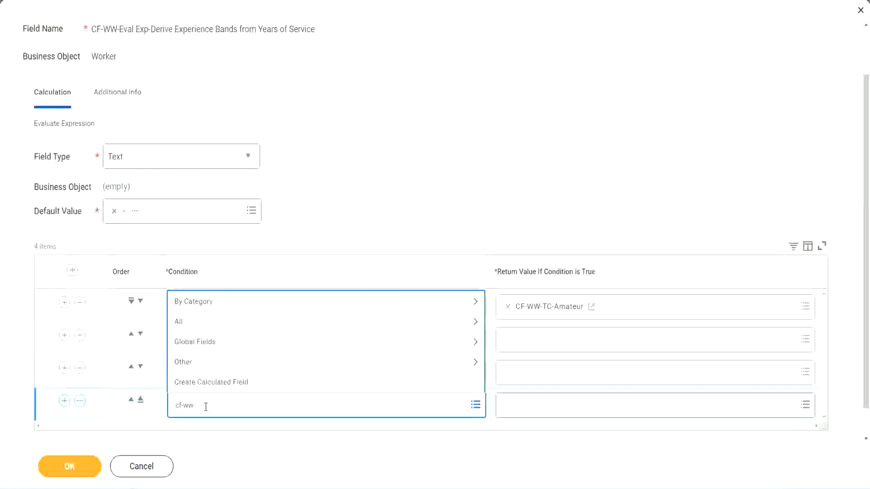
{"action": "type", "text": " tf 31"}
{"action": "key", "text": "Return"}
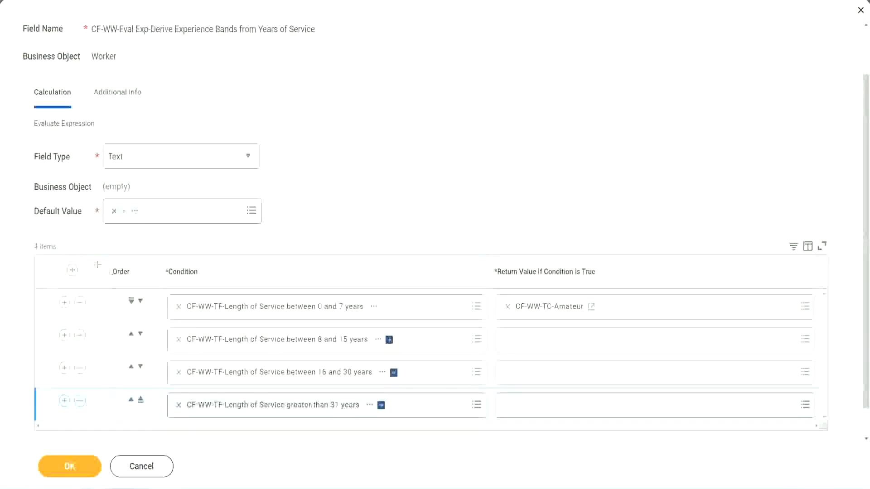
Step: Try moving the 8 to 15 years condition above the 0 to 7 years condition, and return it to second place
{"action": "left_click_drag", "start_coordinate": [98, 265], "coordinate": [97, 358]}
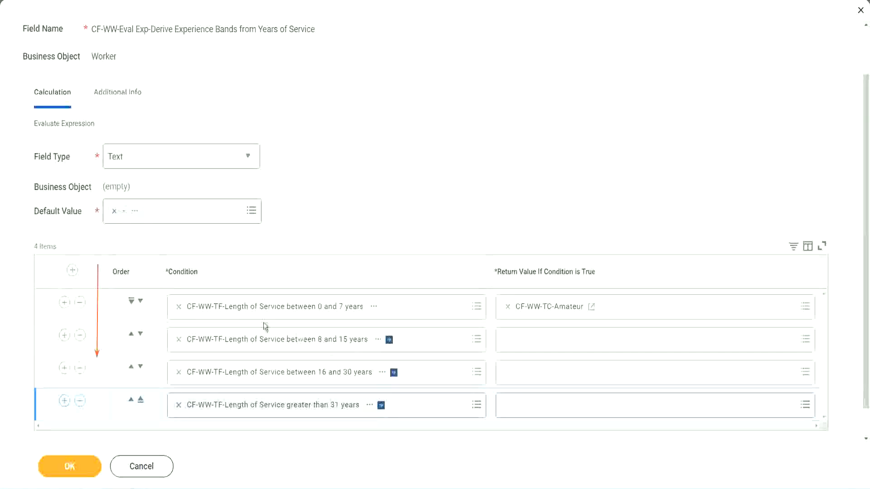
{"action": "left_click", "coordinate": [130, 336]}
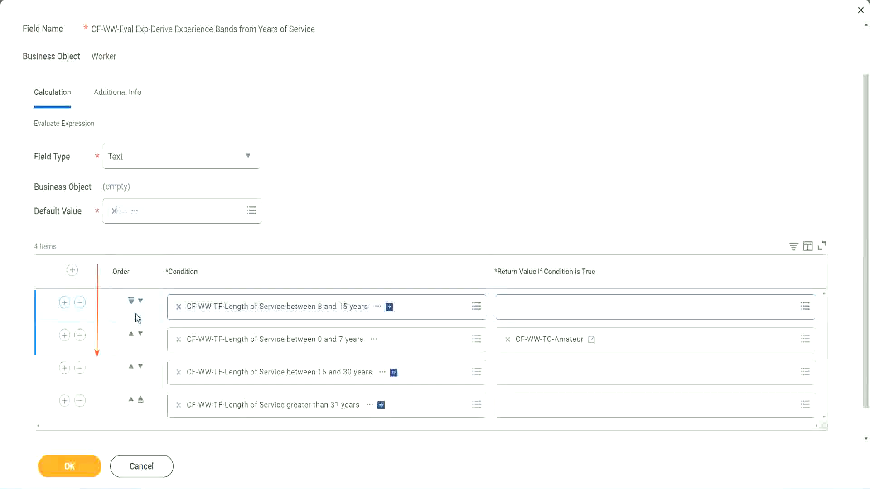
{"action": "left_click", "coordinate": [141, 302]}
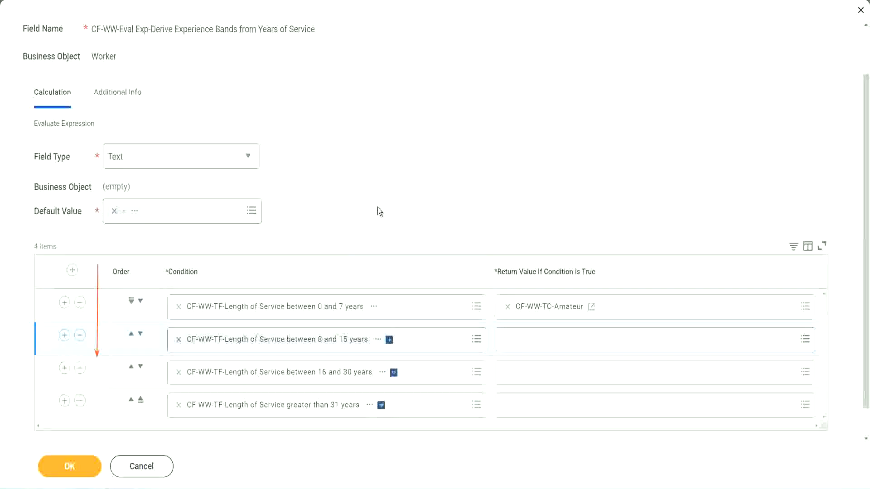
{"action": "left_click", "coordinate": [131, 335]}
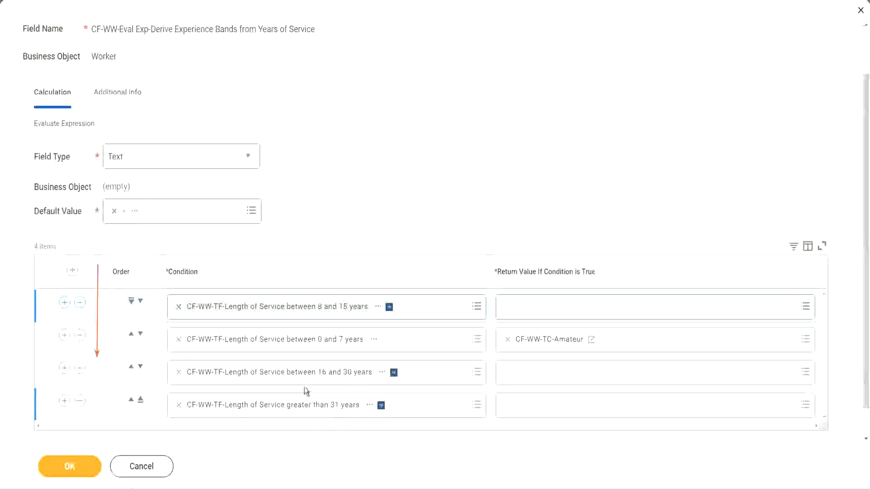
{"action": "right_click", "coordinate": [551, 347]}
{"action": "left_click", "coordinate": [572, 386]}
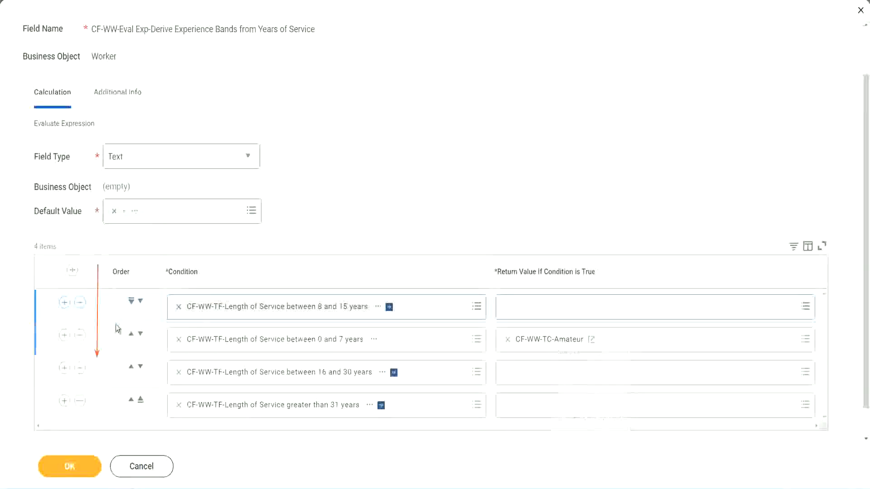
{"action": "left_click", "coordinate": [141, 301]}
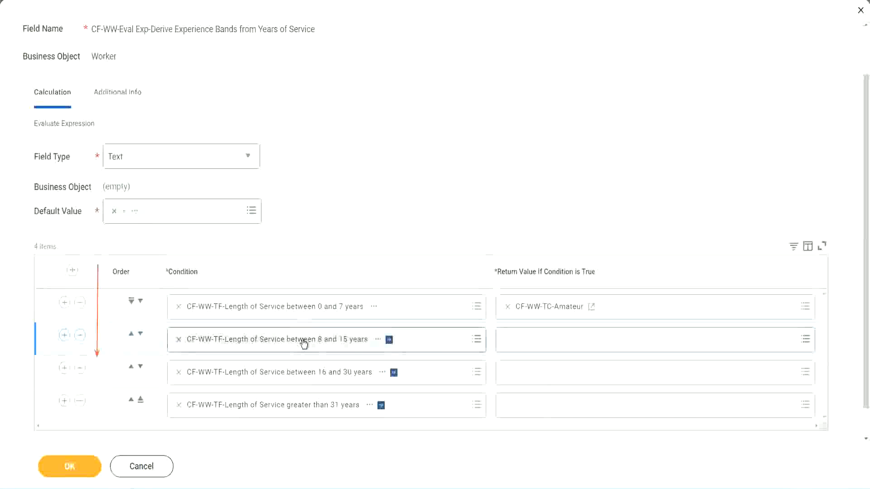
Step: Create a calculated field named CF-WW-TC-Experienced for the second row's return value, with business object Global and function Text Constant
{"action": "left_click", "coordinate": [509, 340]}
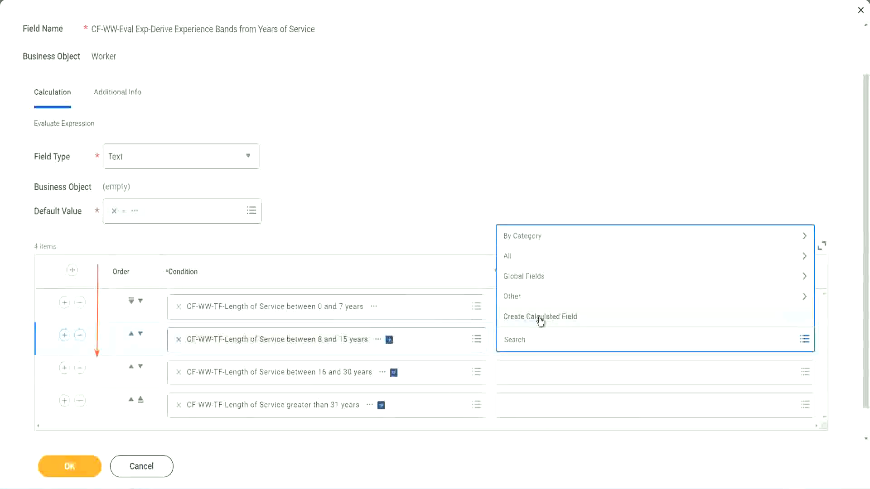
{"action": "left_click", "coordinate": [540, 318]}
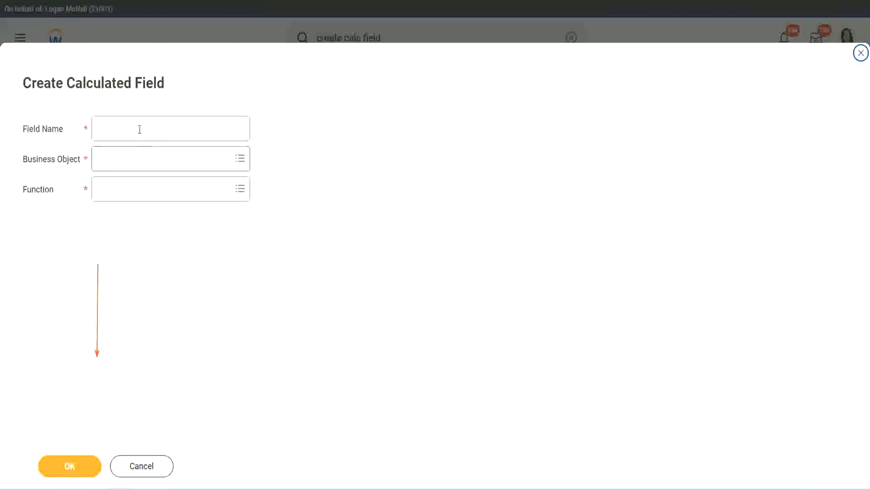
{"action": "left_click", "coordinate": [138, 128]}
{"action": "key", "text": "ctrl+v"}
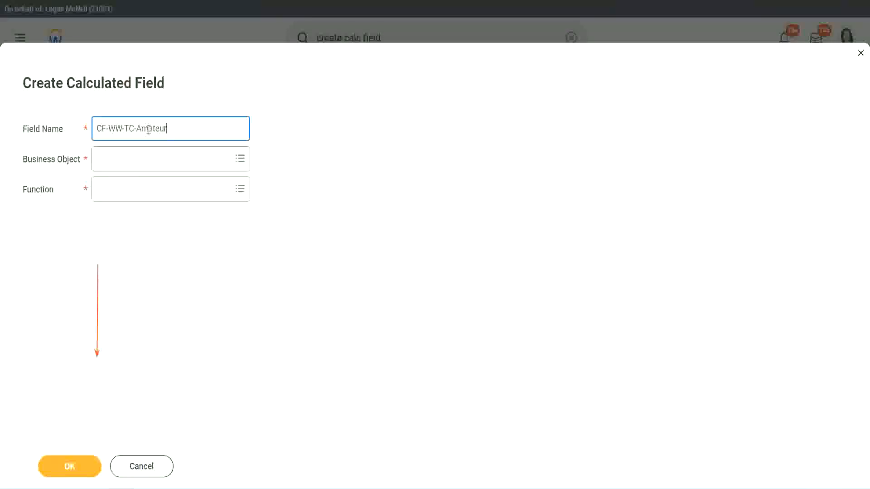
{"action": "double_click", "coordinate": [149, 129]}
{"action": "type", "text": "Experienced"}
{"action": "left_click", "coordinate": [66, 466]}
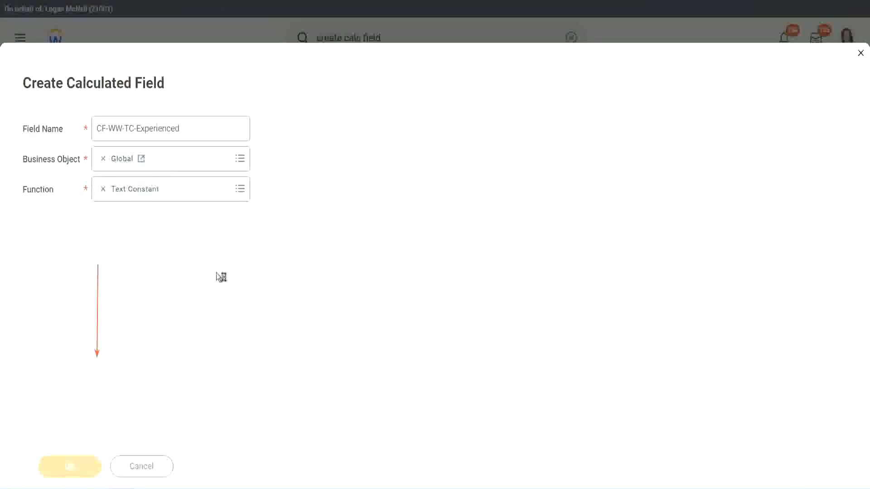
Step: Set the text constant to Experienced and save the calculated field as the second row's return value
{"action": "left_click", "coordinate": [133, 257]}
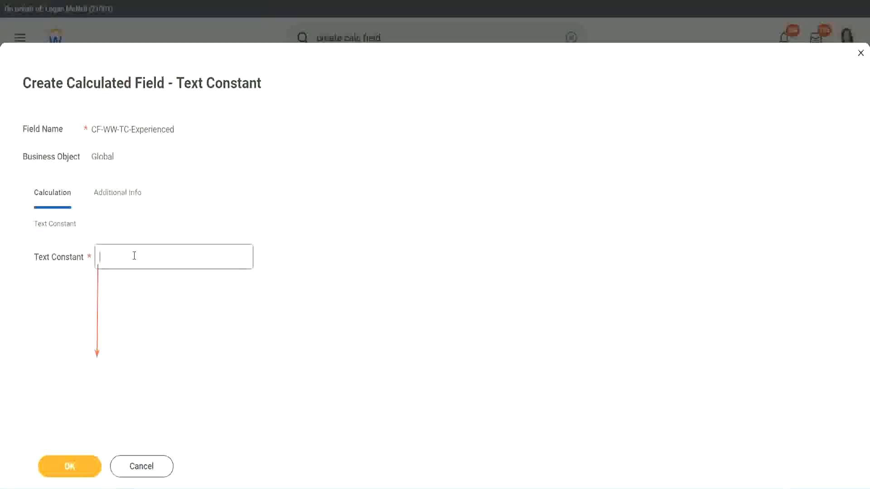
{"action": "type", "text": "Experienced"}
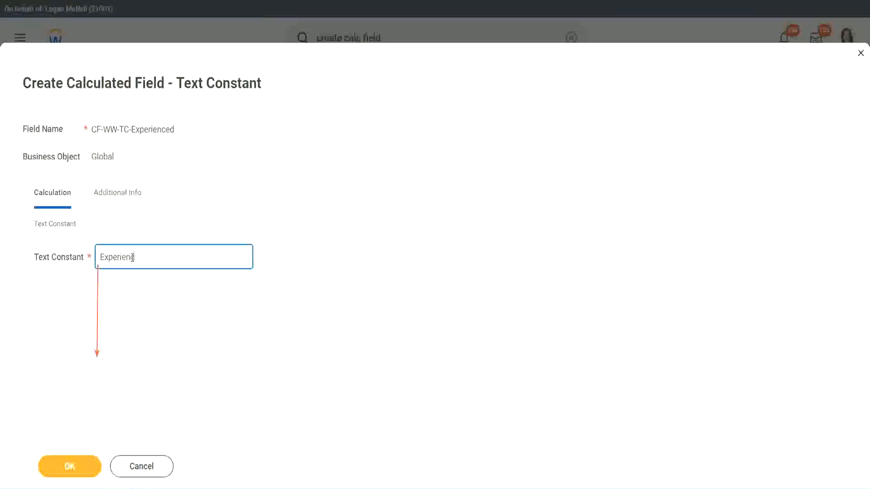
{"action": "left_click", "coordinate": [71, 465]}
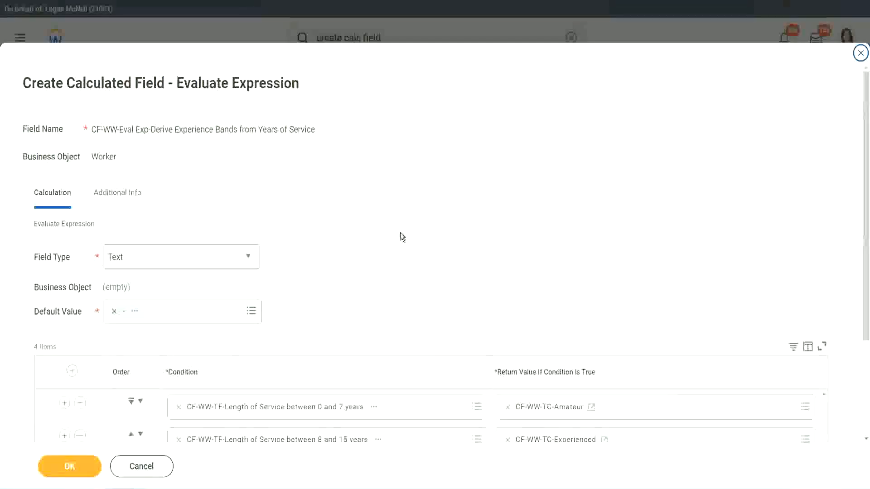
Step: Start a new calculated field for the third row's return value, paste CF-WW-TC-Amateur as its name, and check the band names in the notes
{"action": "scroll", "coordinate": [400, 232], "scroll_direction": "down", "scroll_amount": 2}
{"action": "left_click", "coordinate": [516, 343]}
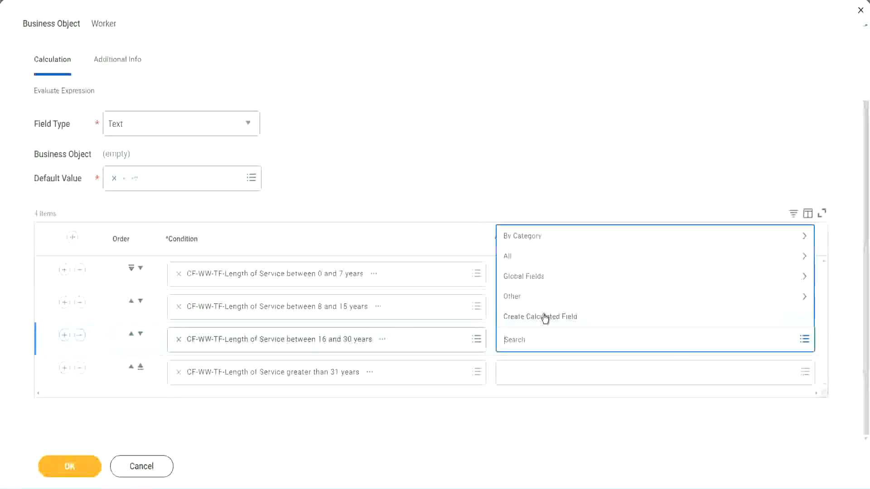
{"action": "left_click", "coordinate": [545, 317]}
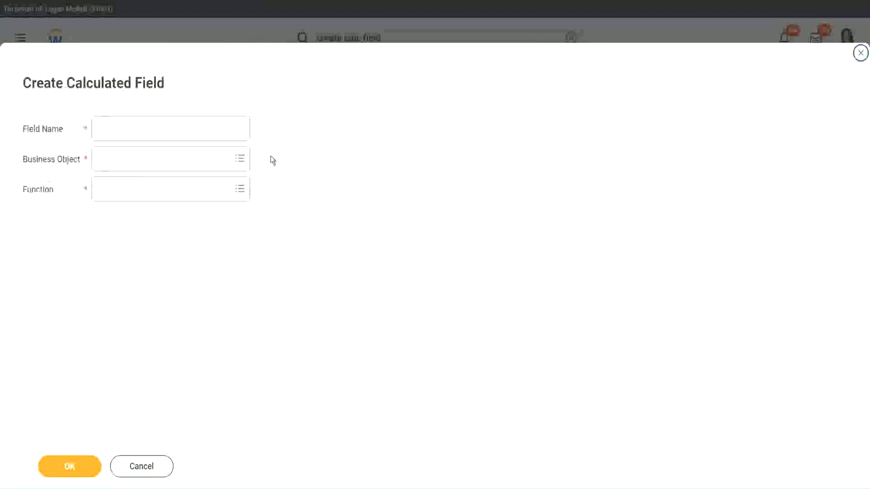
{"action": "left_click", "coordinate": [183, 128]}
{"action": "type", "text": "CF WW TC Amount"}
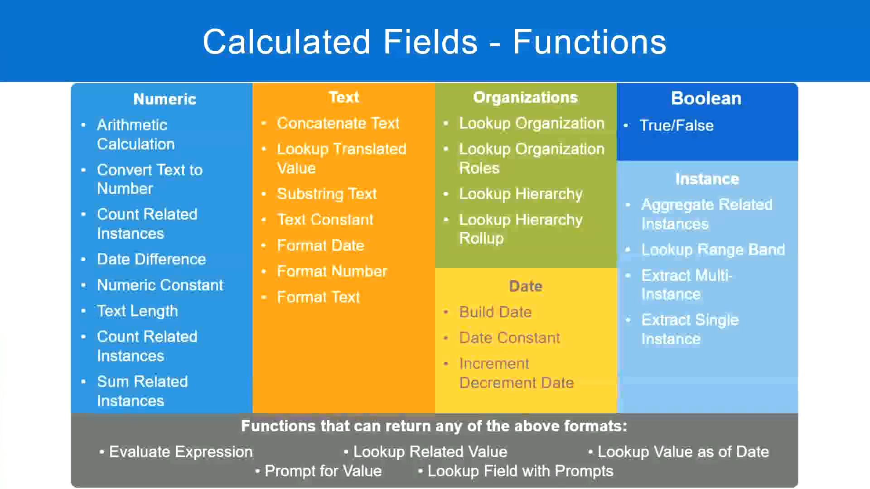
{"action": "key", "text": "alt+Tab"}
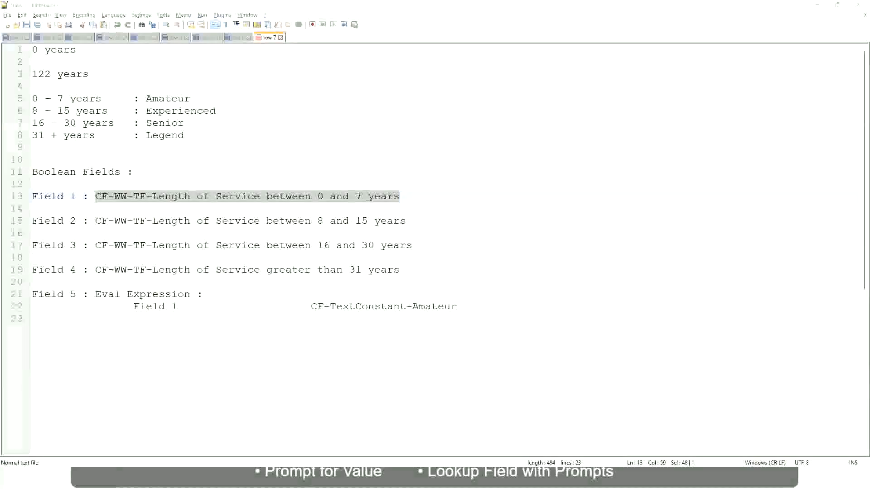
{"action": "key", "text": "alt+Tab"}
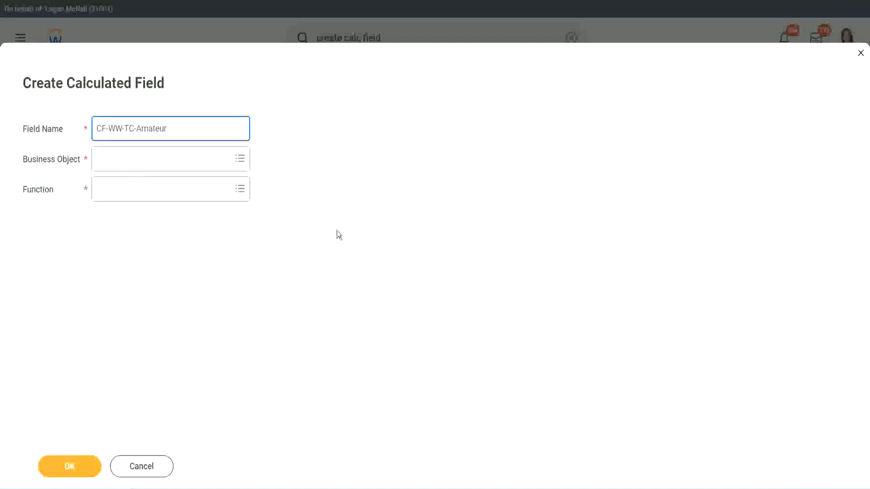
Step: Set the business object of the third row's new calculated field to Global
{"action": "left_click", "coordinate": [100, 160]}
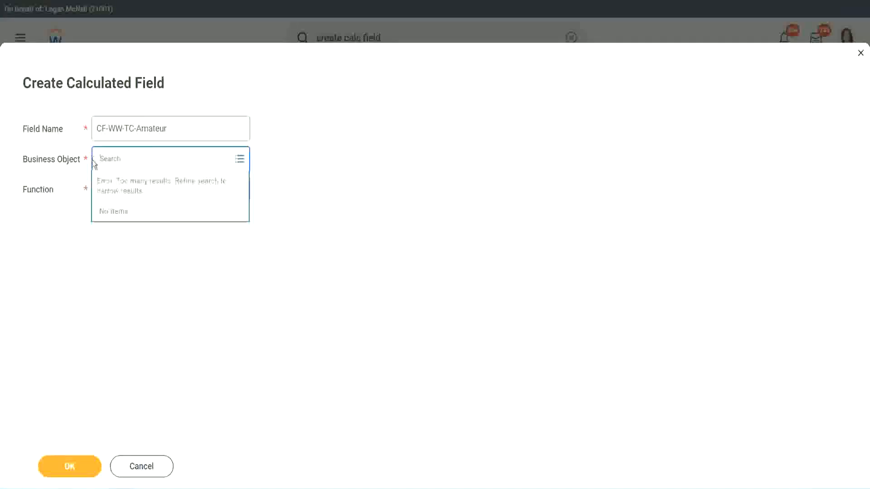
{"action": "type", "text": "global"}
{"action": "key", "text": "Return"}
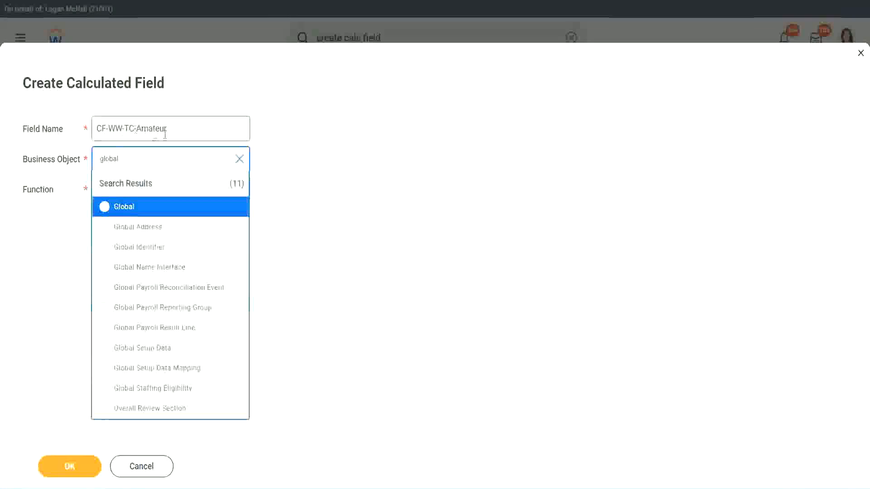
{"action": "left_click", "coordinate": [123, 210]}
Step: Rename the third row's new calculated field CF-WW-TC-Senior and set its function to Text Constant
{"action": "left_click", "coordinate": [159, 129]}
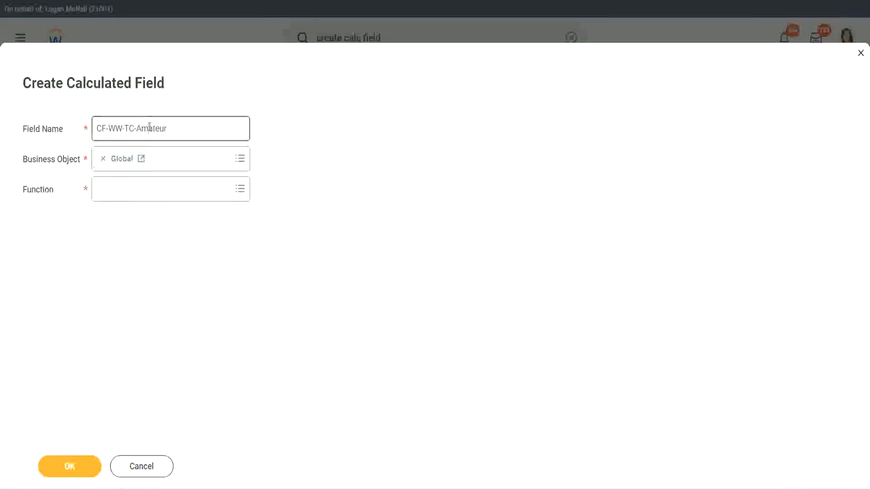
{"action": "double_click", "coordinate": [159, 128]}
{"action": "type", "text": "Senior"}
{"action": "left_click", "coordinate": [139, 198]}
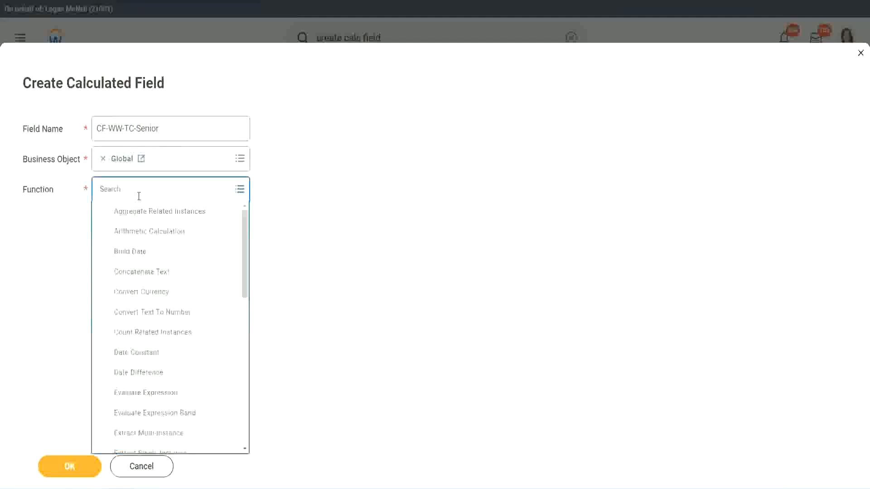
{"action": "type", "text": "tc"}
{"action": "left_click", "coordinate": [136, 228]}
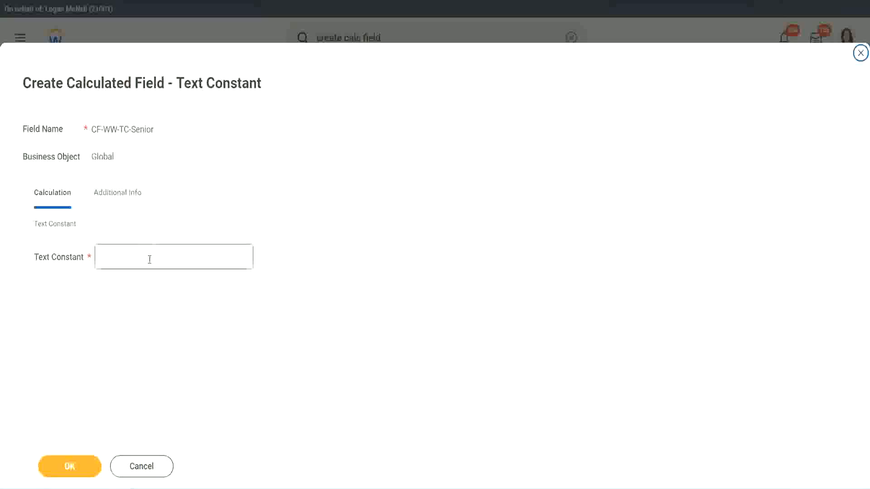
Step: Set the text constant to Senior and save the calculated field as the third row's return value
{"action": "left_click", "coordinate": [145, 255]}
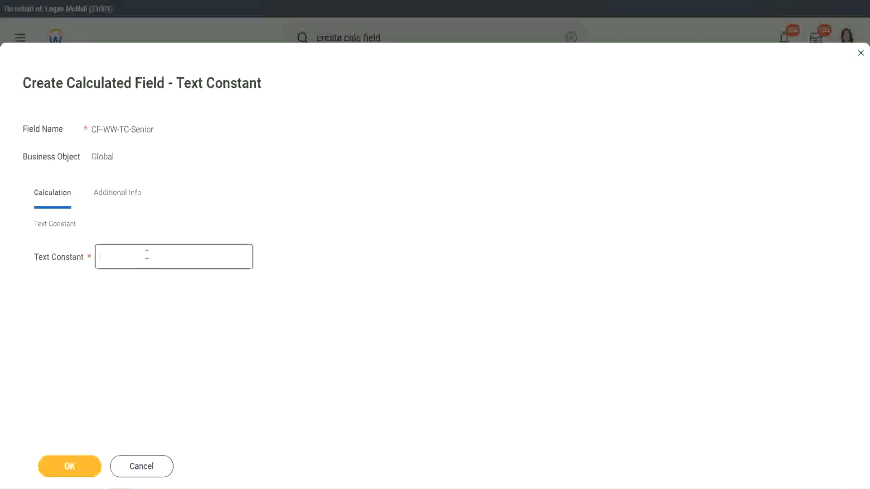
{"action": "type", "text": "Senior"}
{"action": "left_click", "coordinate": [86, 474]}
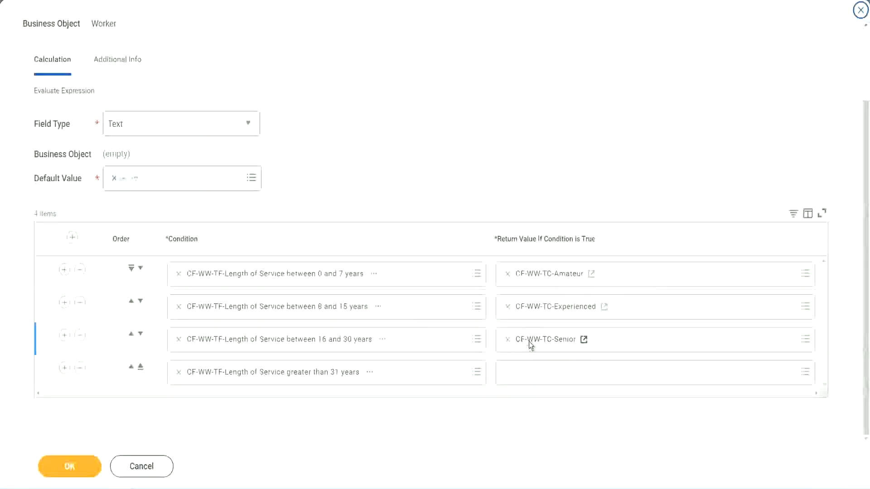
Step: Copy the third row's return value name and start a new calculated field for the fourth row, named CF-WW-TC-Legend
{"action": "right_click", "coordinate": [531, 345]}
{"action": "left_click", "coordinate": [551, 392]}
{"action": "left_click", "coordinate": [530, 379]}
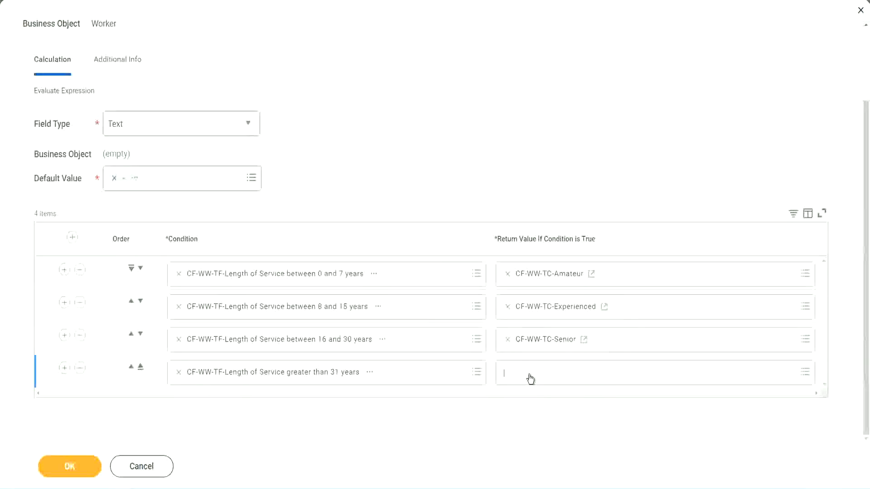
{"action": "left_click", "coordinate": [538, 351]}
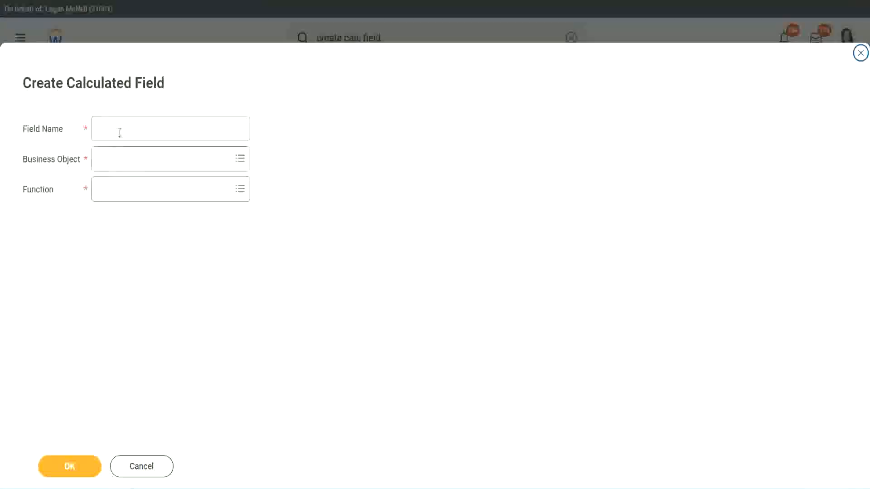
{"action": "left_click", "coordinate": [121, 132]}
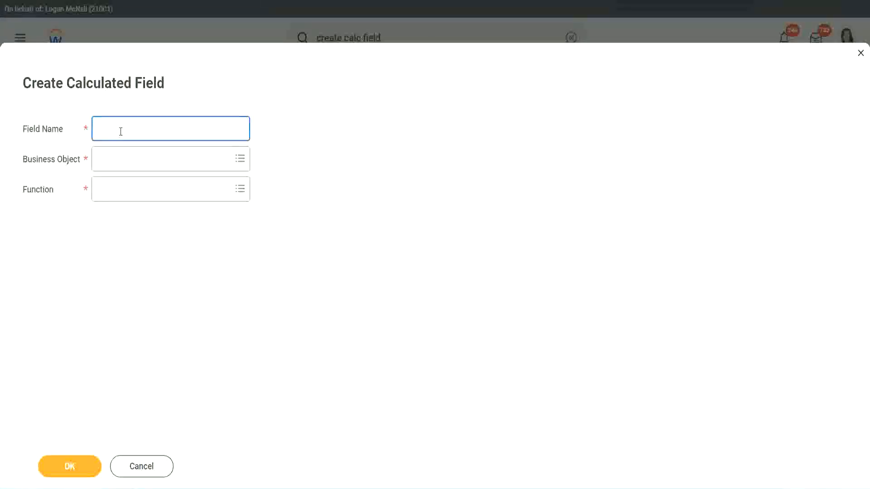
{"action": "key", "text": "ctrl+v"}
{"action": "double_click", "coordinate": [147, 129]}
{"action": "type", "text": "Legen"}
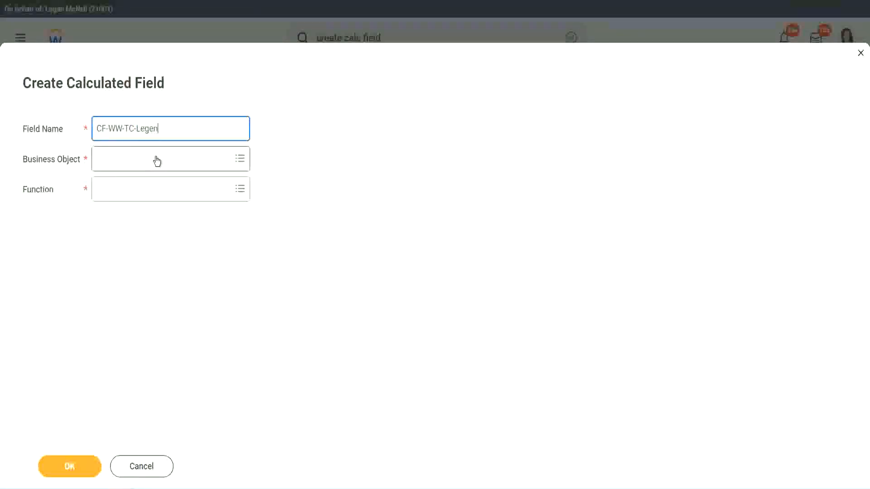
Step: Set the fourth row's new calculated field to business object Global and function Text Constant, and continue to its definition
{"action": "left_click", "coordinate": [122, 165]}
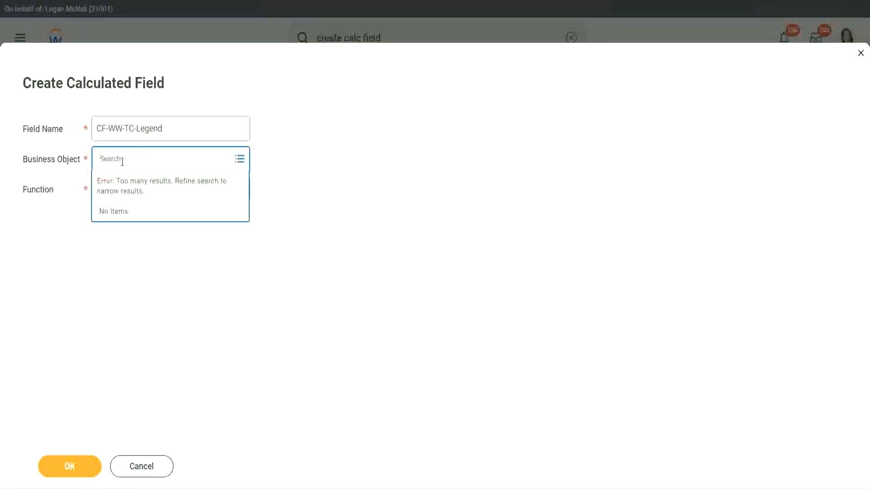
{"action": "type", "text": "St"}
{"action": "type", "text": "bal"}
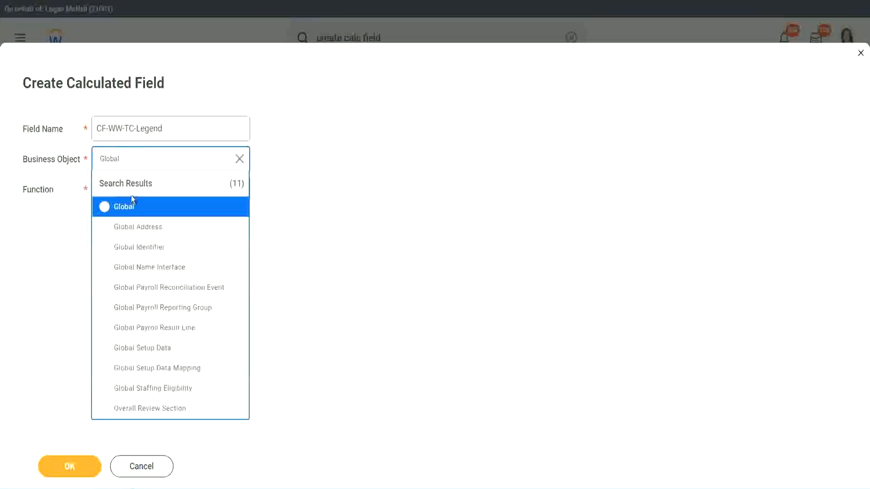
{"action": "left_click", "coordinate": [128, 206]}
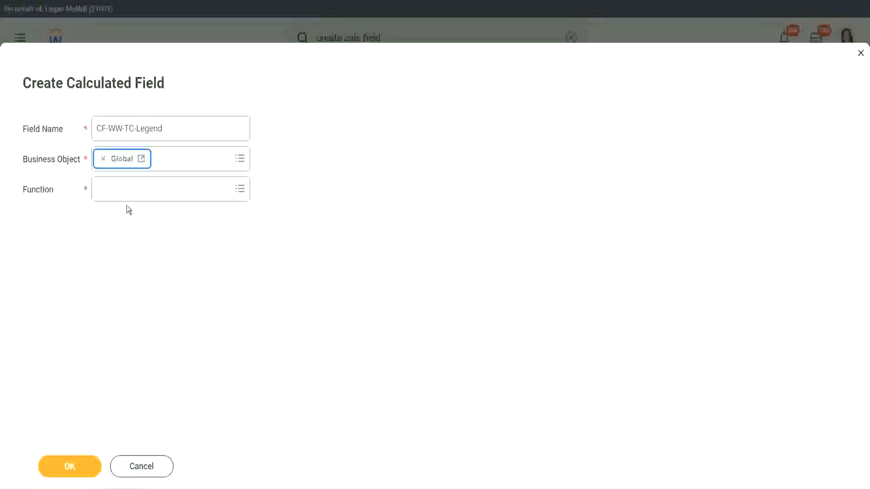
{"action": "left_click", "coordinate": [126, 188]}
{"action": "type", "text": "tc"}
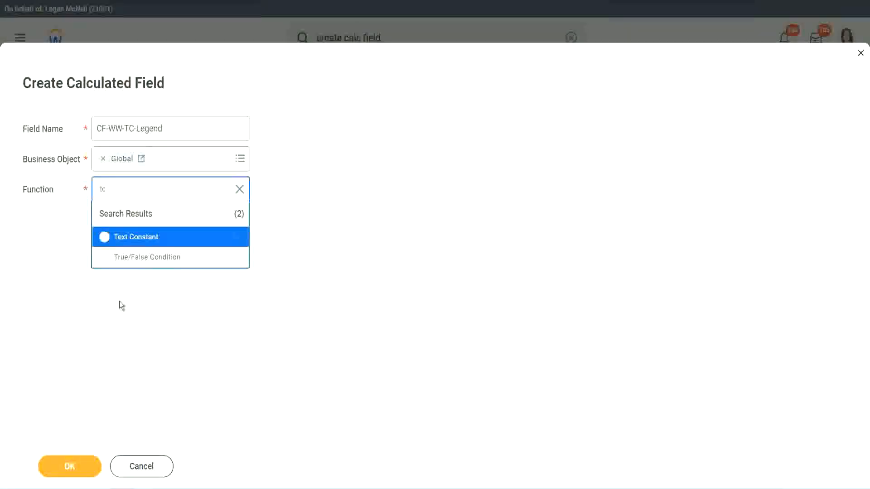
{"action": "left_click", "coordinate": [165, 238]}
{"action": "left_click", "coordinate": [64, 467]}
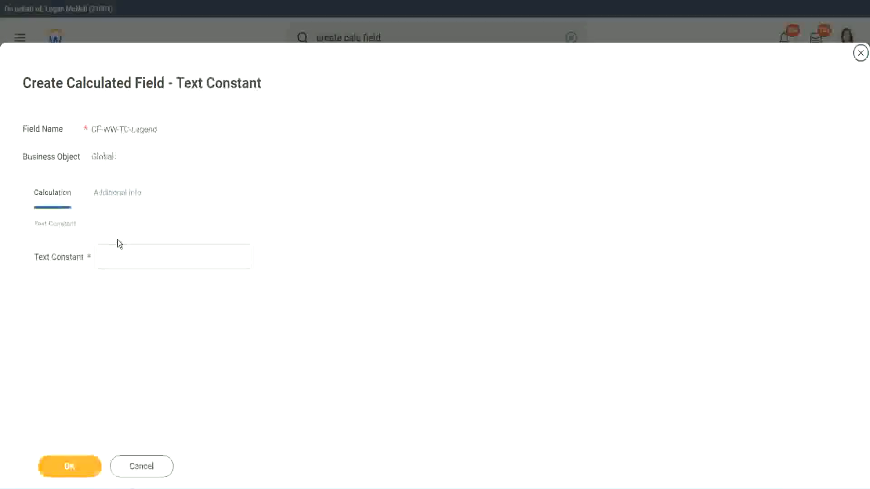
Step: Set the text constant to Legend and save the calculated field as the fourth row's return value
{"action": "left_click", "coordinate": [112, 257]}
{"action": "type", "text": "Legend"}
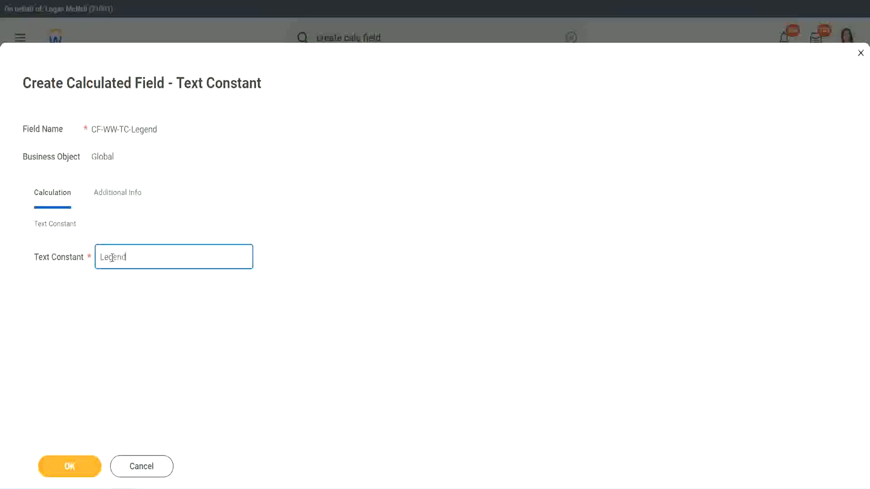
{"action": "left_click", "coordinate": [74, 467]}
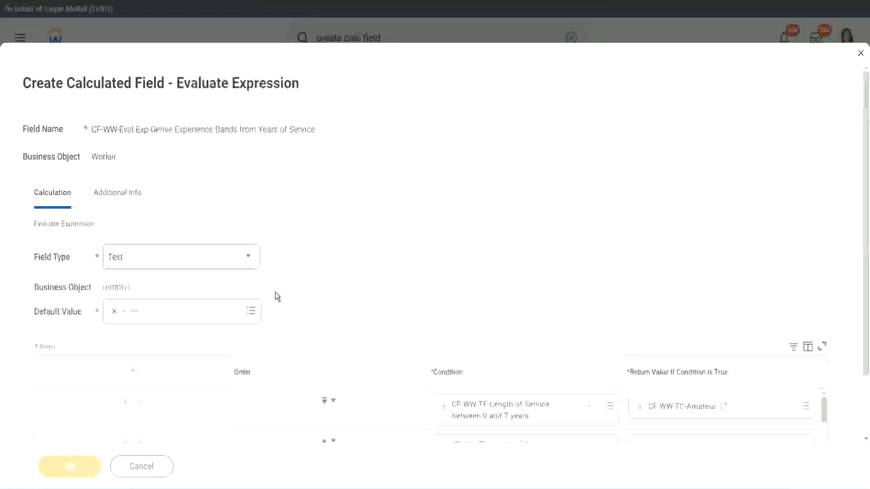
Step: Review the field type, conditions and return values of the Evaluate Expression calculated field and save it
{"action": "scroll", "coordinate": [461, 241], "scroll_direction": "down", "scroll_amount": 3}
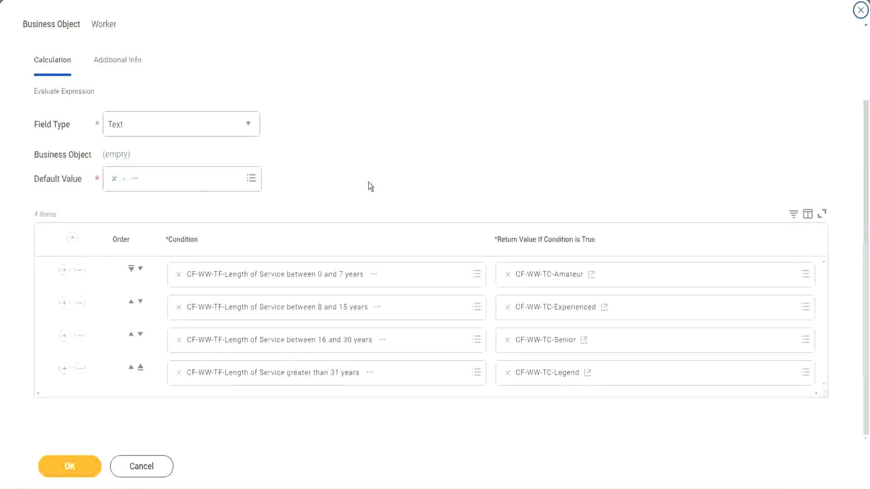
{"action": "scroll", "coordinate": [368, 182], "scroll_direction": "up", "scroll_amount": 2}
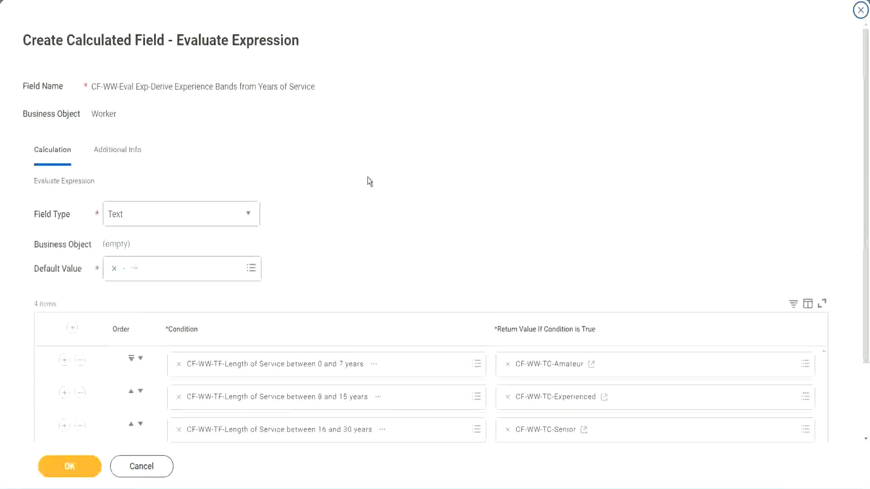
{"action": "scroll", "coordinate": [368, 178], "scroll_direction": "down", "scroll_amount": 2}
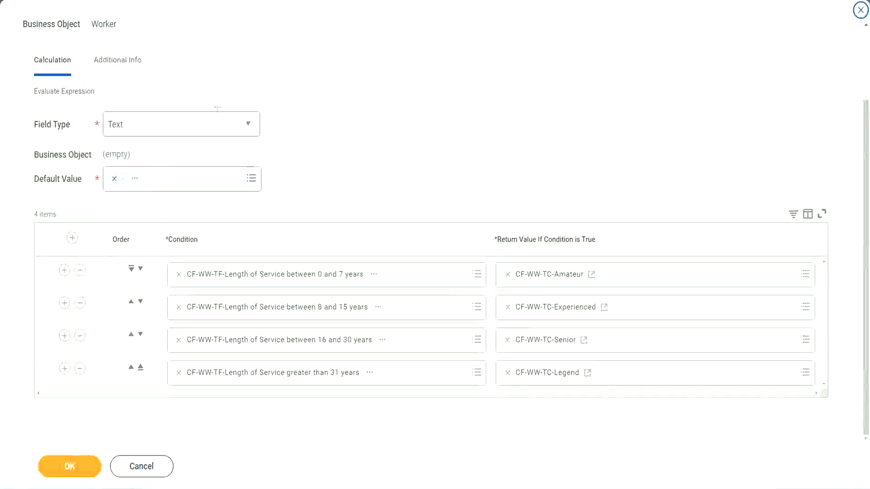
{"action": "left_click_drag", "start_coordinate": [557, 128], "coordinate": [564, 209]}
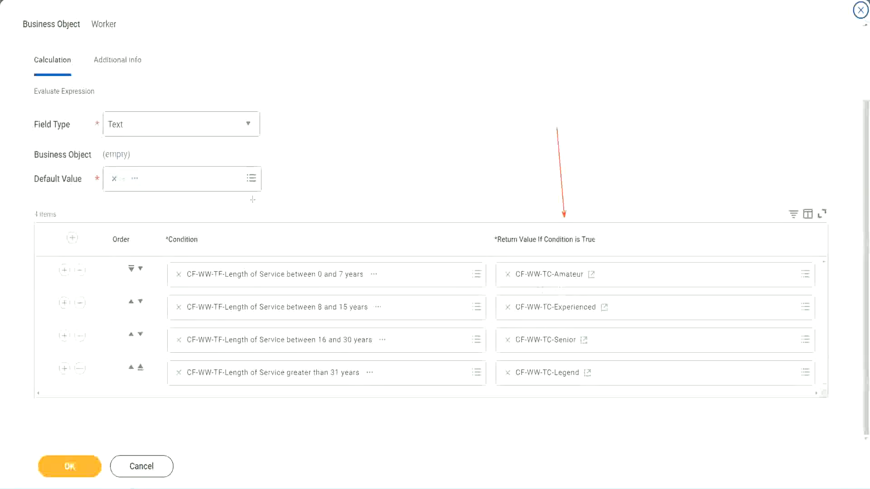
{"action": "left_click_drag", "start_coordinate": [108, 79], "coordinate": [111, 109]}
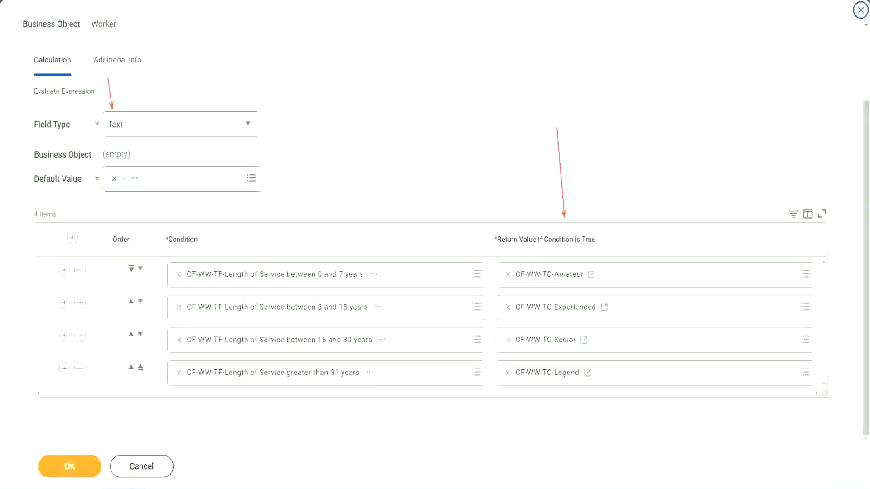
{"action": "left_click", "coordinate": [76, 464]}
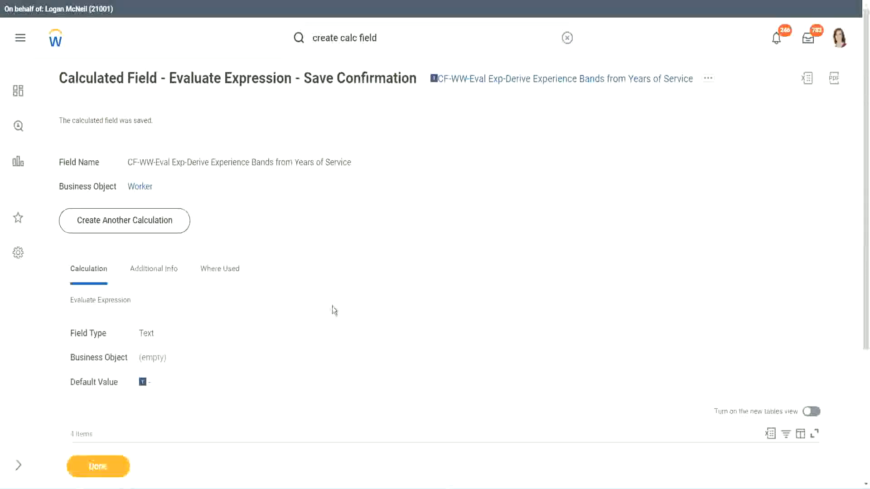
Step: Check the saved calculated field's conditions, copy its name and close the save confirmation
{"action": "scroll", "coordinate": [332, 303], "scroll_direction": "down", "scroll_amount": 4}
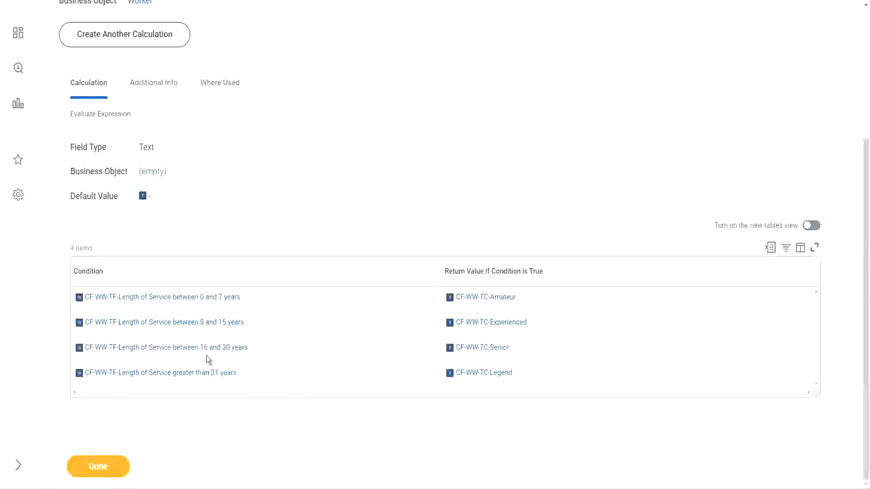
{"action": "scroll", "coordinate": [243, 270], "scroll_direction": "up", "scroll_amount": 4}
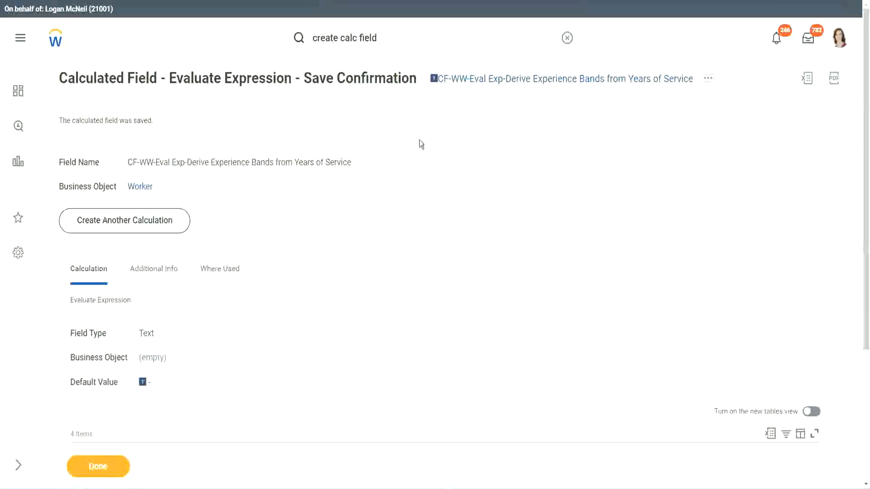
{"action": "right_click", "coordinate": [511, 85]}
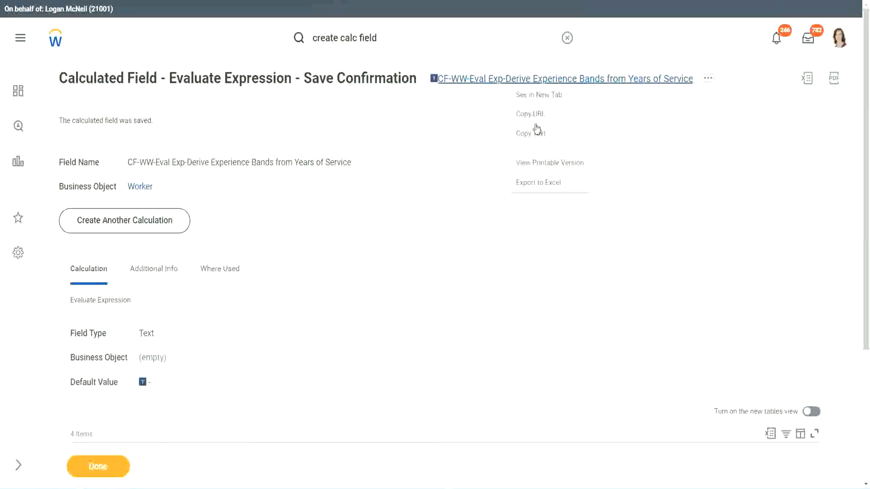
{"action": "left_click", "coordinate": [536, 134]}
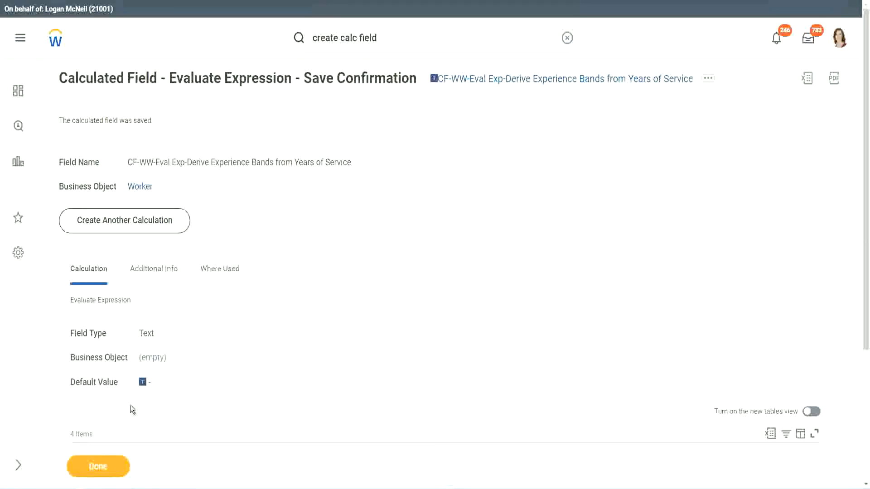
{"action": "left_click", "coordinate": [97, 467]}
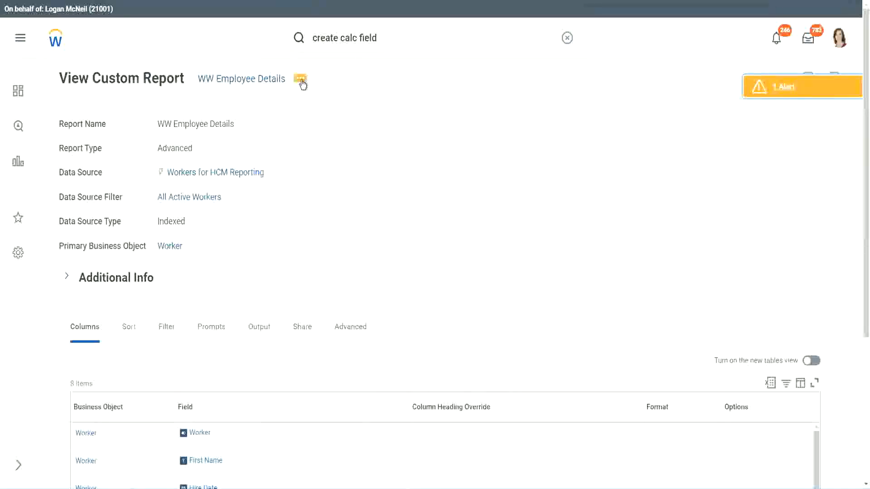
Step: Open the WW Employee Details custom report for editing
{"action": "left_click", "coordinate": [302, 81]}
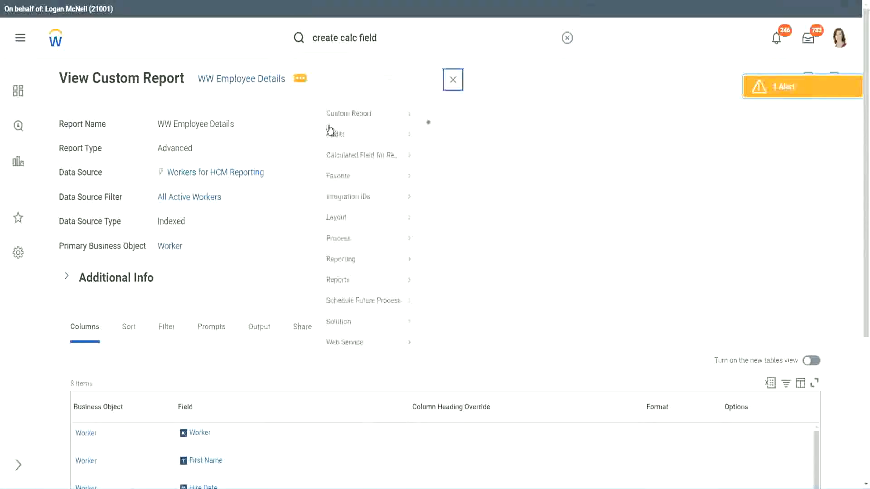
{"action": "mouse_move", "coordinate": [356, 130]}
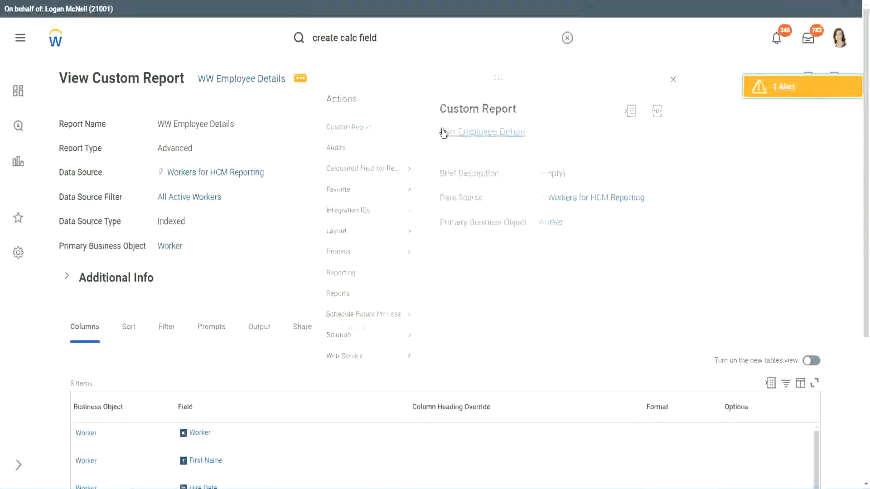
{"action": "left_click", "coordinate": [443, 133]}
Step: Add an empty Worker column row at the end of the report's columns and remove the Substring Text column headed Years of Service
{"action": "scroll", "coordinate": [318, 197], "scroll_direction": "down", "scroll_amount": 5}
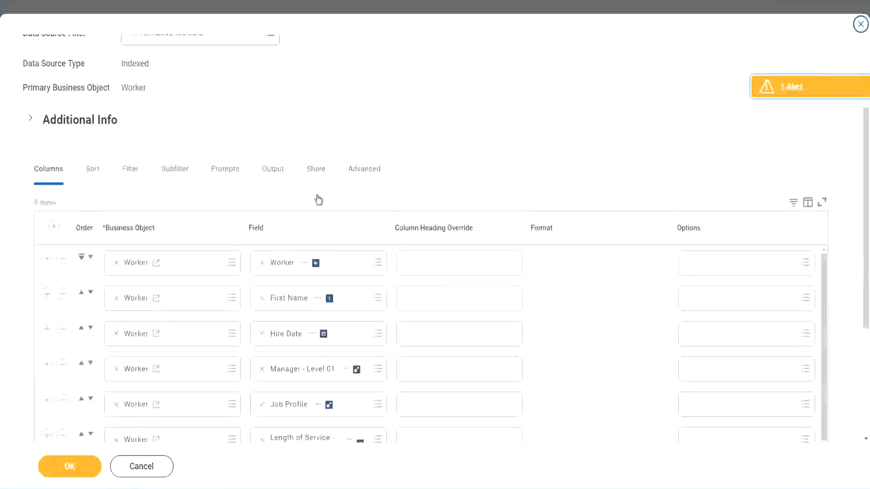
{"action": "scroll", "coordinate": [318, 199], "scroll_direction": "down", "scroll_amount": 2}
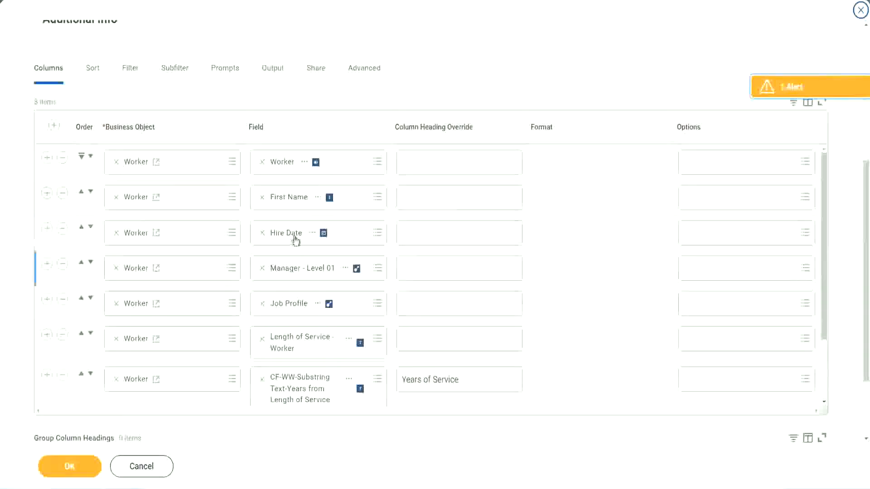
{"action": "left_click", "coordinate": [47, 376]}
{"action": "scroll", "coordinate": [306, 263], "scroll_direction": "down", "scroll_amount": 1}
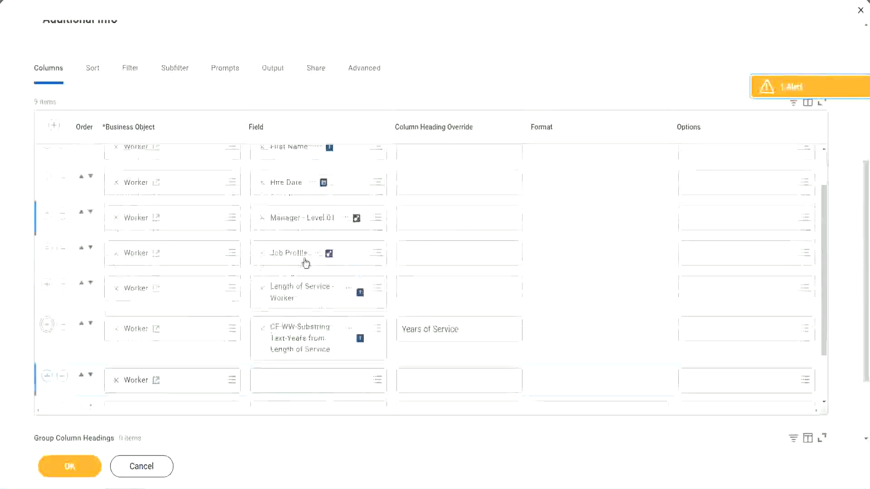
{"action": "scroll", "coordinate": [306, 263], "scroll_direction": "down", "scroll_amount": 4}
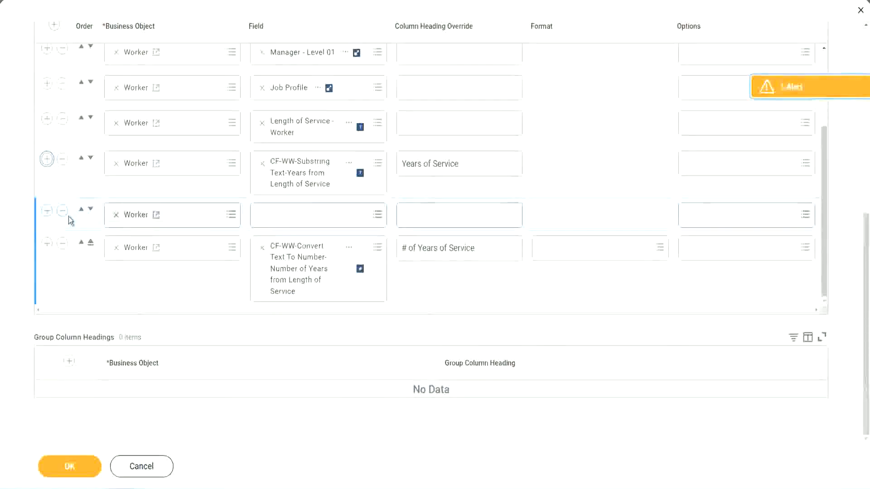
{"action": "left_click", "coordinate": [91, 210]}
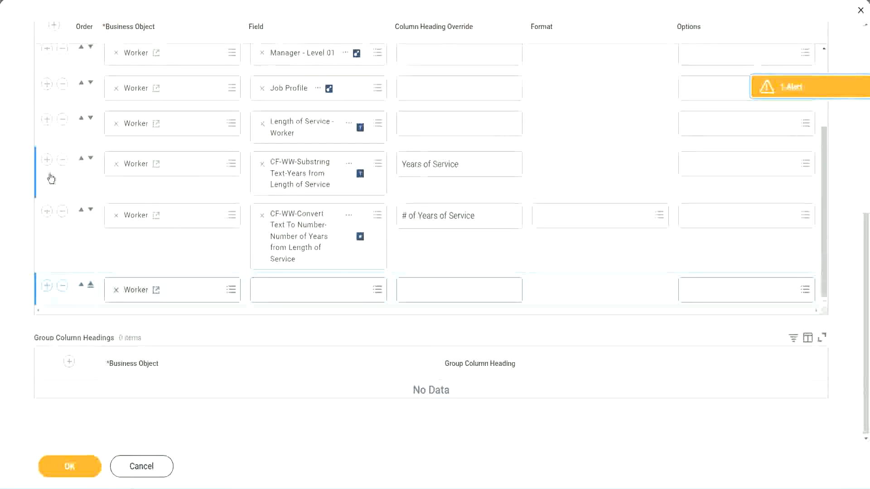
{"action": "left_click", "coordinate": [62, 160]}
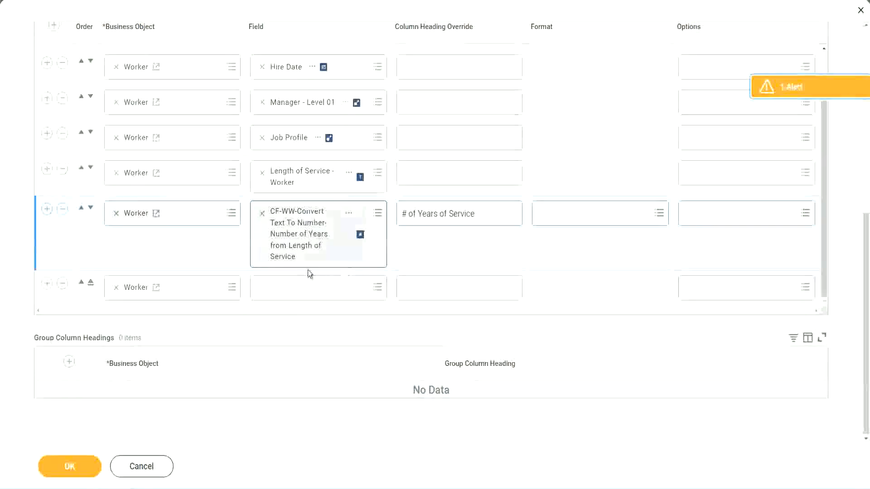
Step: Assign CF-WW-Eval Exp-Derive Experience Bands from Years of Service to the empty last row, head it Experience Bands, and save the report
{"action": "left_click", "coordinate": [285, 290]}
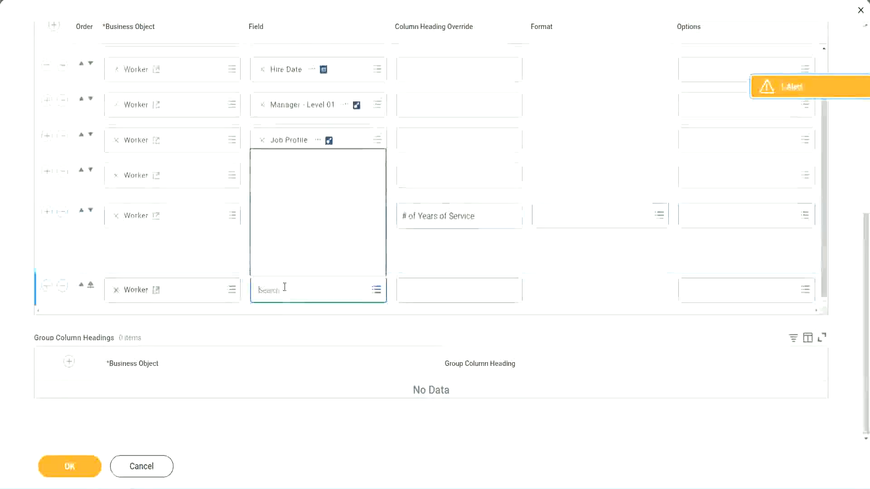
{"action": "type", "text": "Experience Bands from Years of Service"}
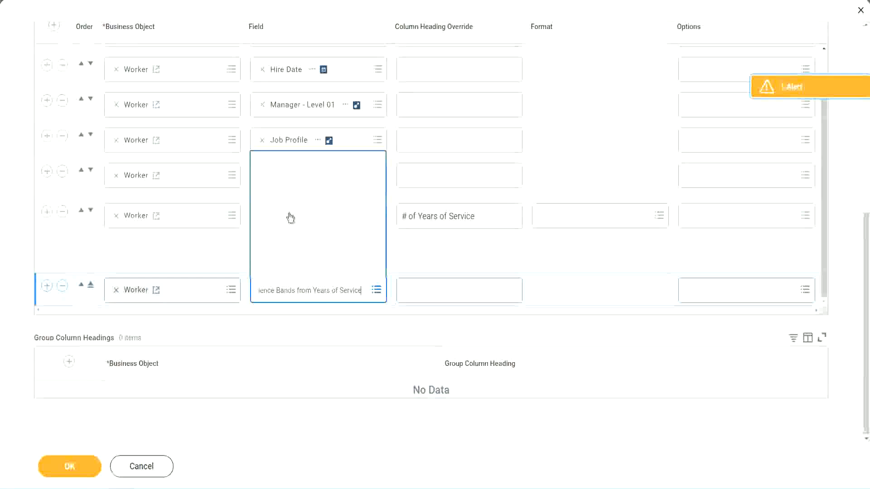
{"action": "left_click", "coordinate": [444, 261]}
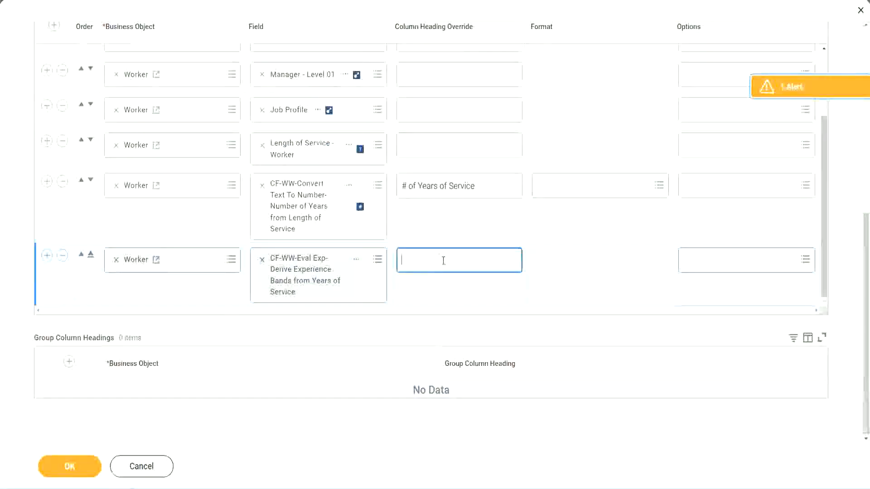
{"action": "type", "text": "Experience Bands"}
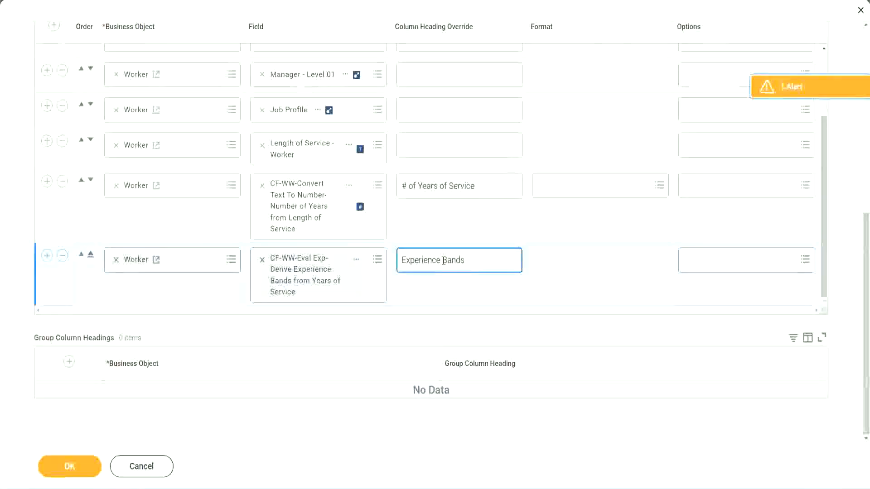
{"action": "left_click", "coordinate": [83, 469]}
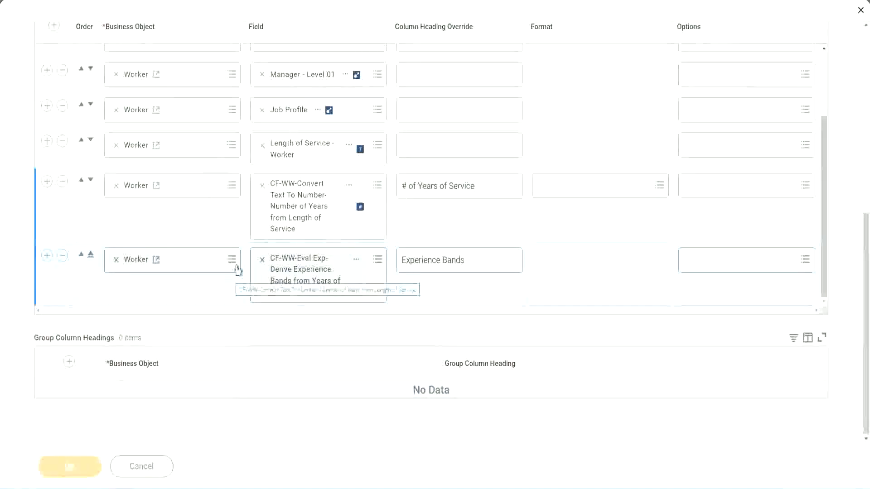
Step: Run the WW Employee Details report with the worker type, employee type and contingent worker type prompts left blank
{"action": "scroll", "coordinate": [252, 326], "scroll_direction": "down", "scroll_amount": 5}
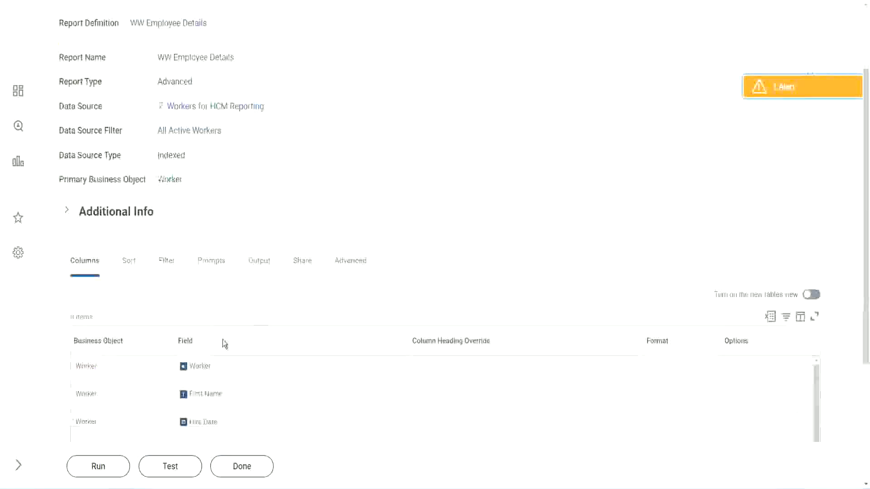
{"action": "left_click", "coordinate": [98, 466]}
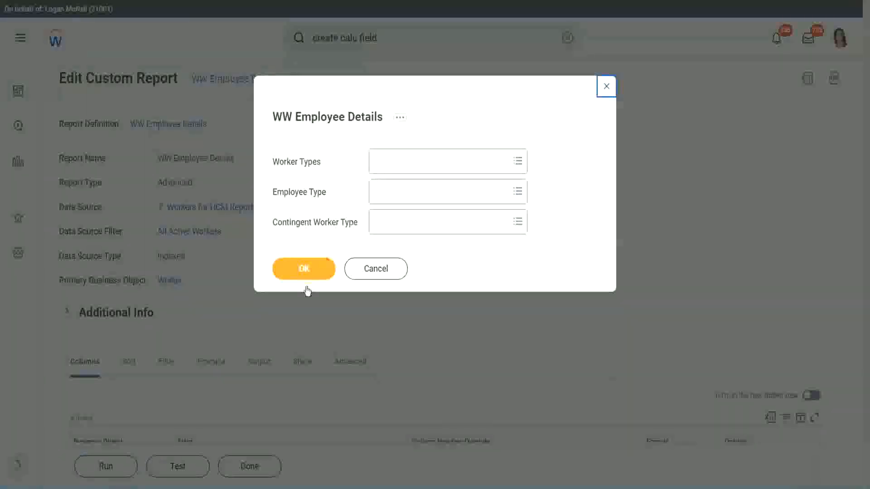
{"action": "left_click", "coordinate": [320, 261]}
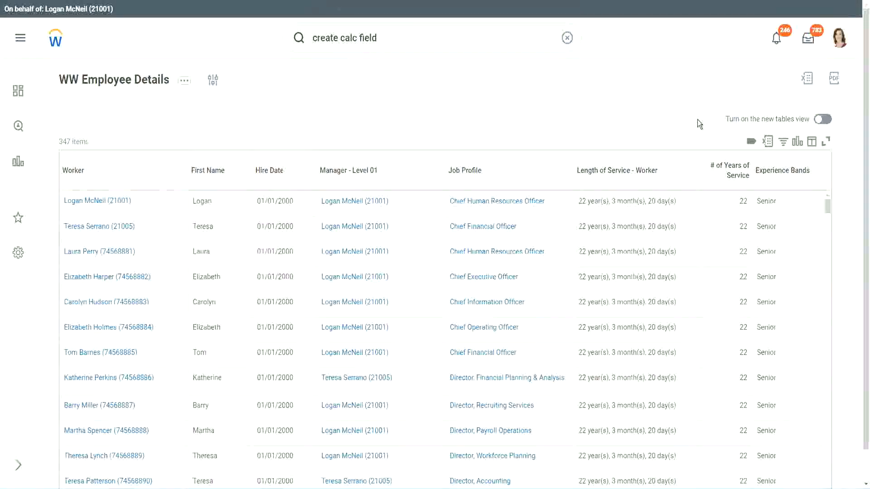
Step: Compare the first worker's years of service and band with the 16 - 30 years Senior range in the Notepad++ notes
{"action": "scroll", "coordinate": [697, 120], "scroll_direction": "down", "scroll_amount": 1}
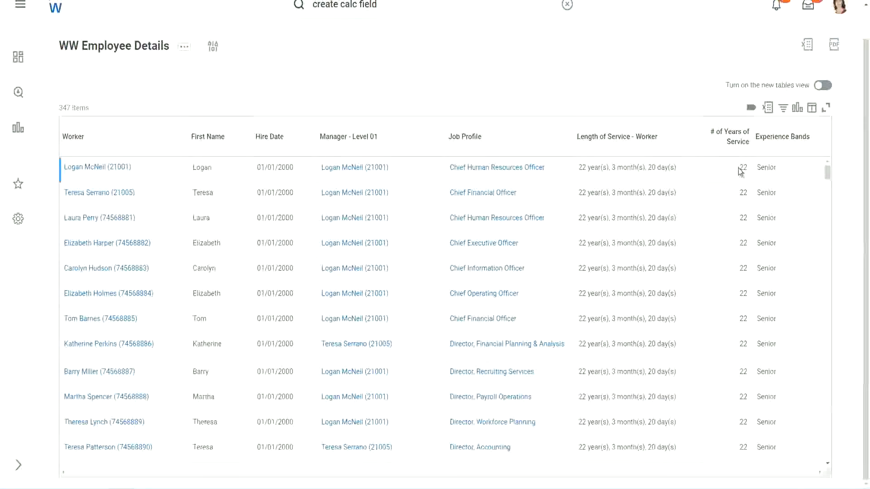
{"action": "left_click_drag", "start_coordinate": [740, 169], "coordinate": [748, 170]}
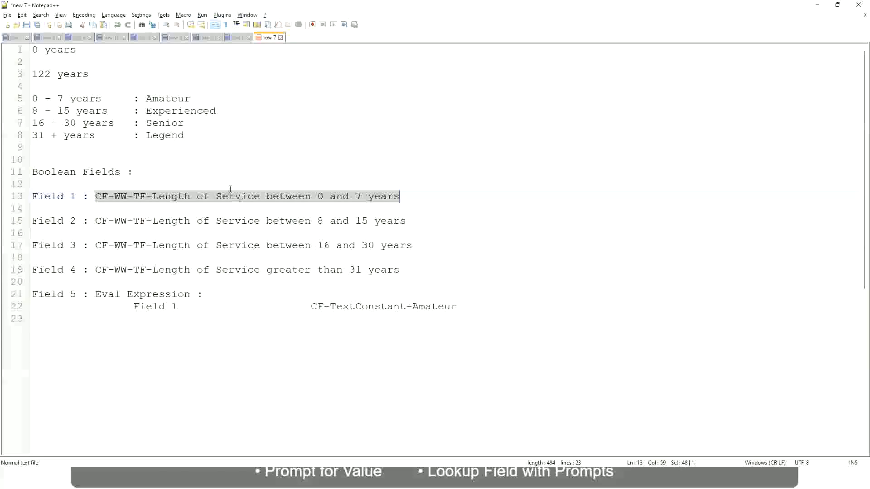
{"action": "left_click", "coordinate": [126, 156]}
{"action": "left_click", "coordinate": [150, 121]}
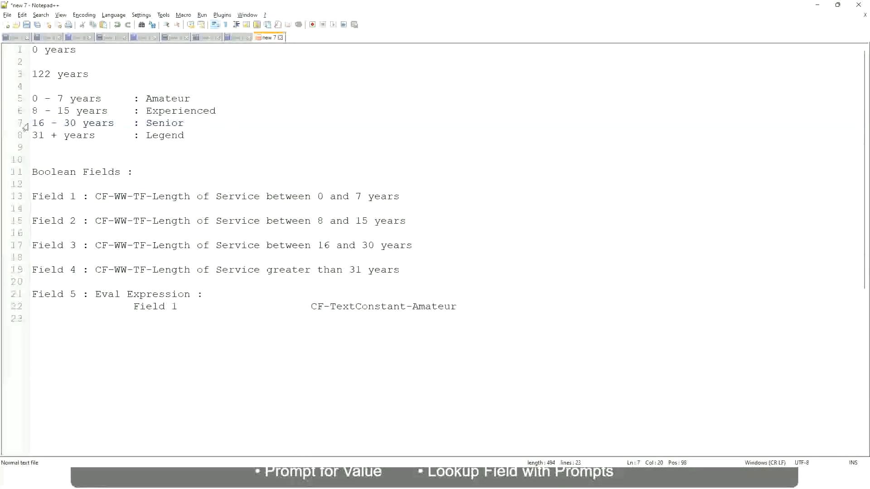
{"action": "left_click_drag", "start_coordinate": [32, 123], "coordinate": [82, 124]}
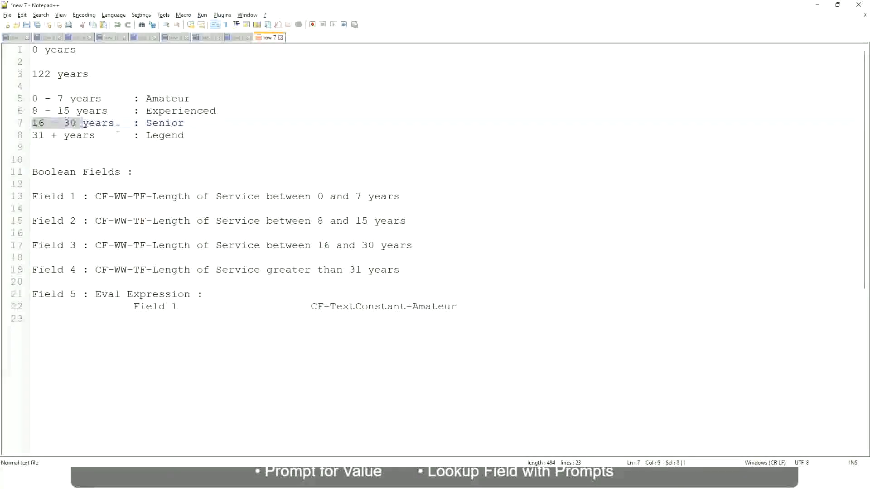
{"action": "double_click", "coordinate": [163, 123]}
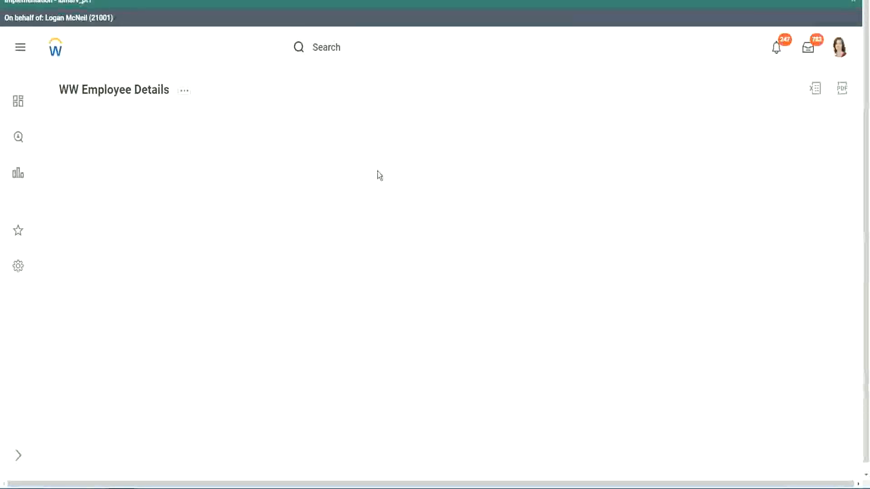
Step: Return to the report in Workday and check the Experience Bands values against the years of service down the rows
{"action": "scroll", "coordinate": [749, 273], "scroll_direction": "down", "scroll_amount": 2}
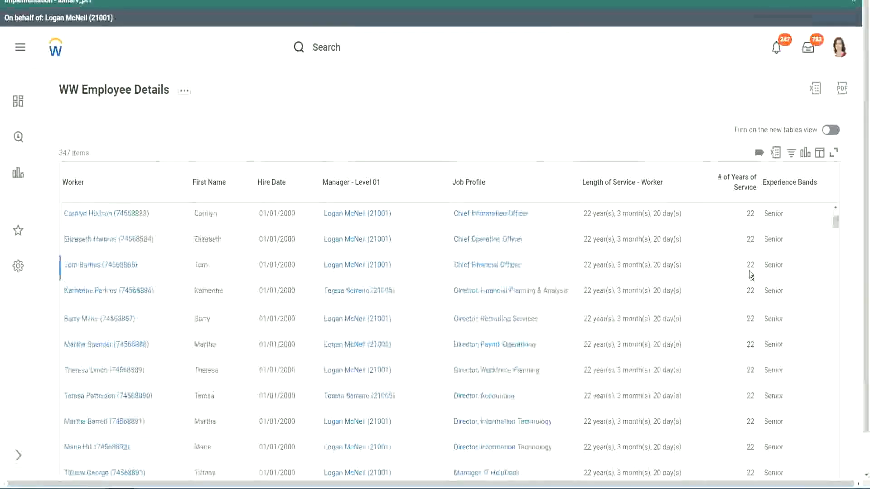
{"action": "scroll", "coordinate": [753, 272], "scroll_direction": "down", "scroll_amount": 5}
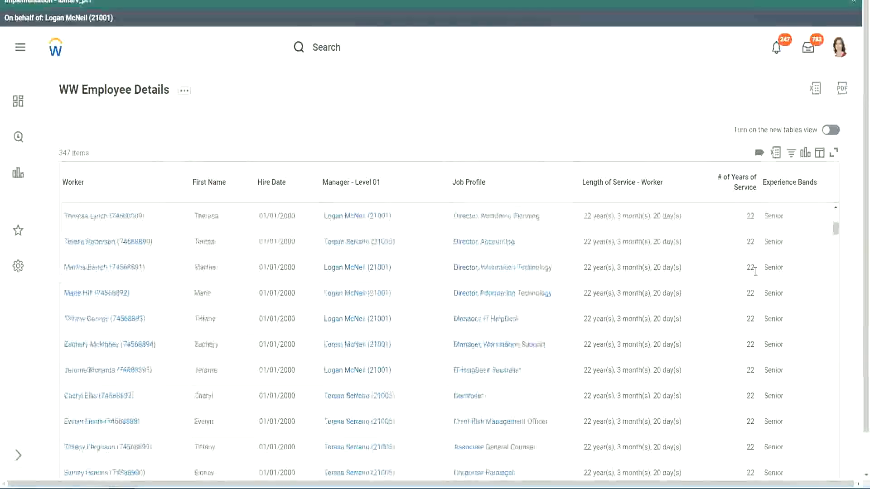
{"action": "scroll", "coordinate": [757, 301], "scroll_direction": "down", "scroll_amount": 5}
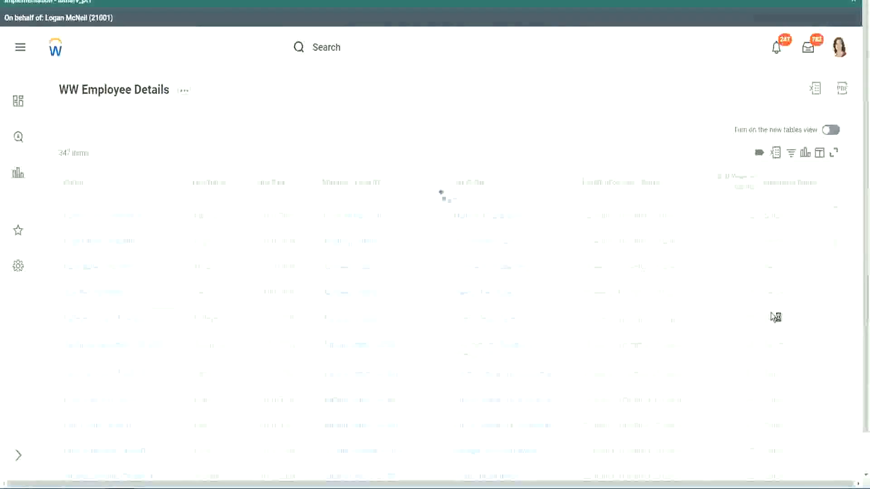
{"action": "scroll", "coordinate": [771, 313], "scroll_direction": "down", "scroll_amount": 1}
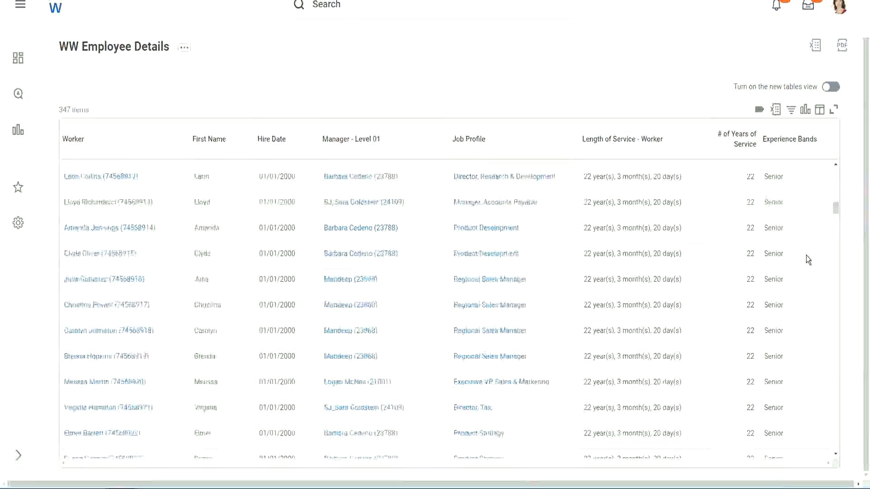
{"action": "scroll", "coordinate": [807, 255], "scroll_direction": "down", "scroll_amount": 4}
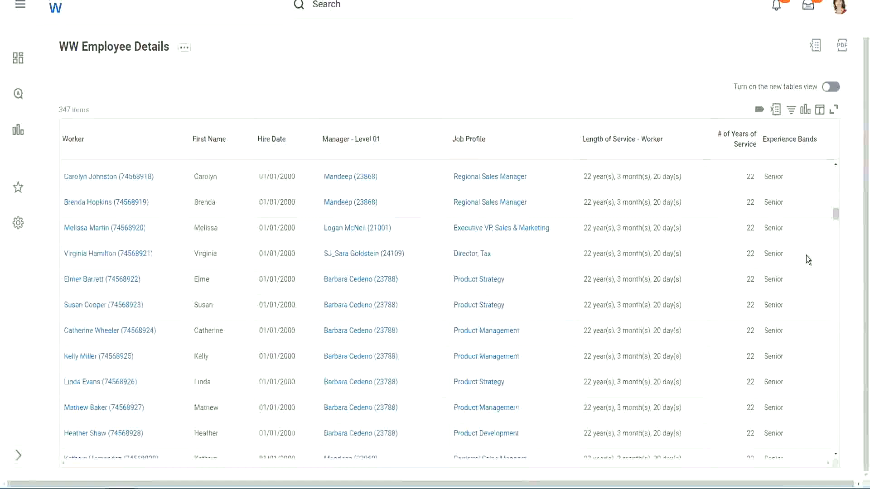
{"action": "scroll", "coordinate": [806, 255], "scroll_direction": "down", "scroll_amount": 5}
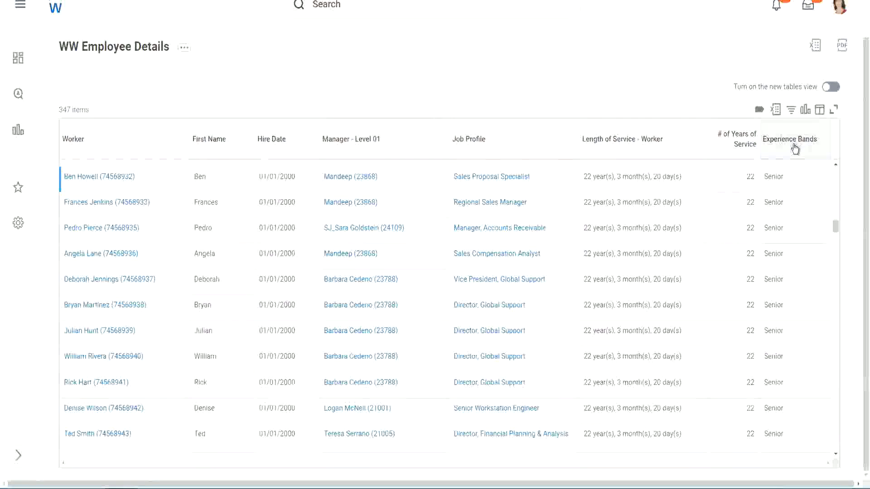
Step: Filter the Experience Bands column for values containing Amateur
{"action": "left_click", "coordinate": [795, 148]}
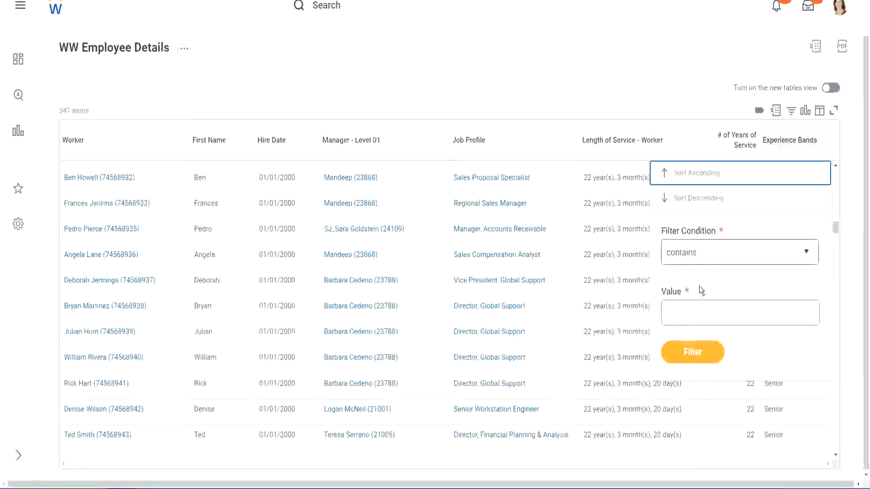
{"action": "left_click", "coordinate": [689, 305]}
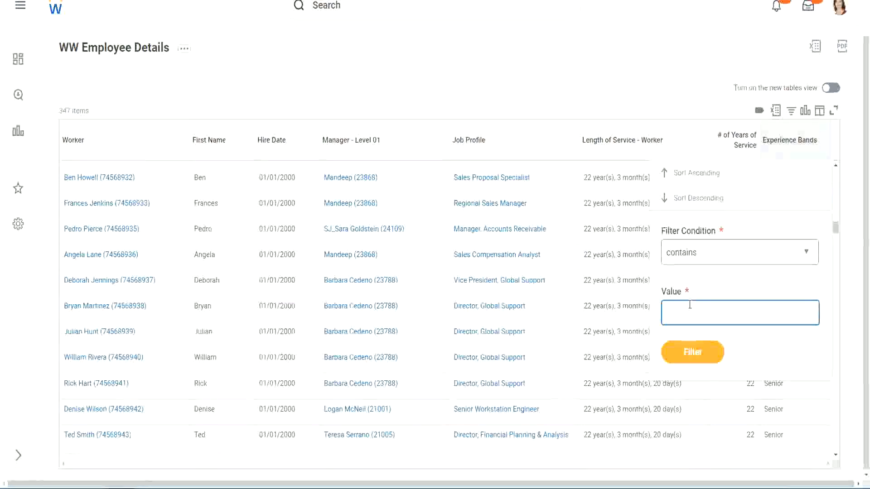
{"action": "type", "text": "Amate"}
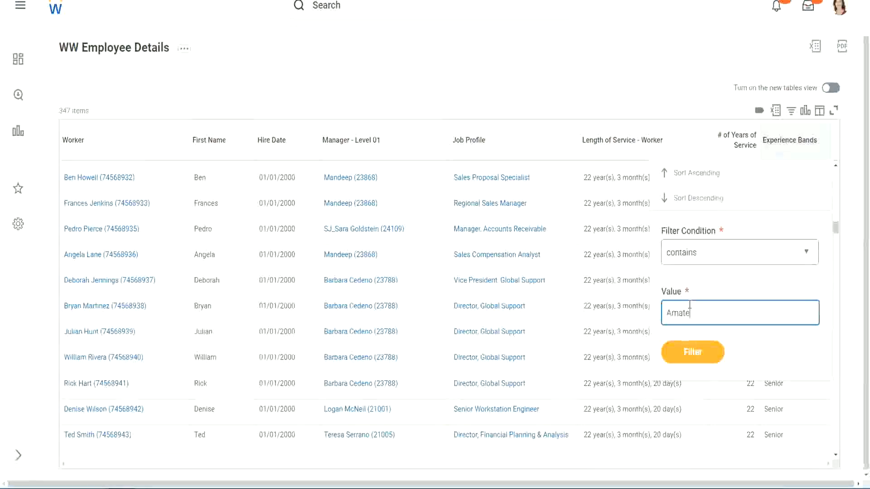
{"action": "type", "text": "ur"}
{"action": "left_click", "coordinate": [687, 355]}
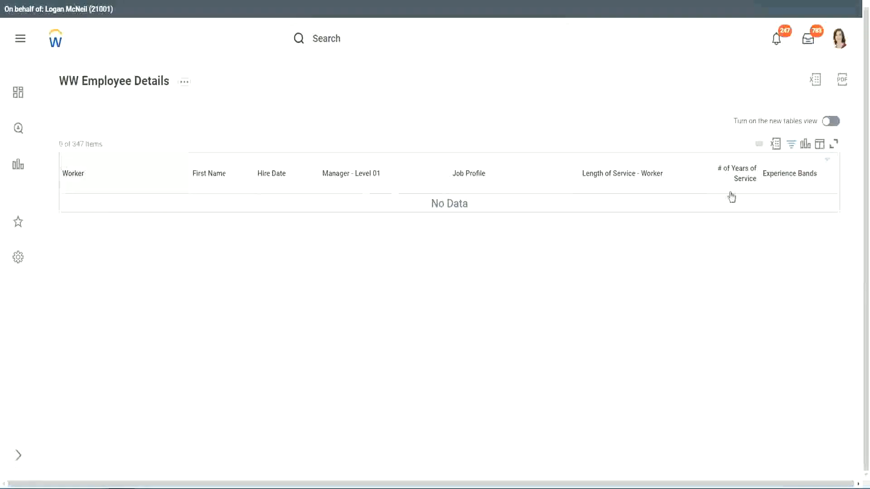
Step: Change the Experience Bands filter value to Legend and apply it
{"action": "left_click", "coordinate": [787, 176]}
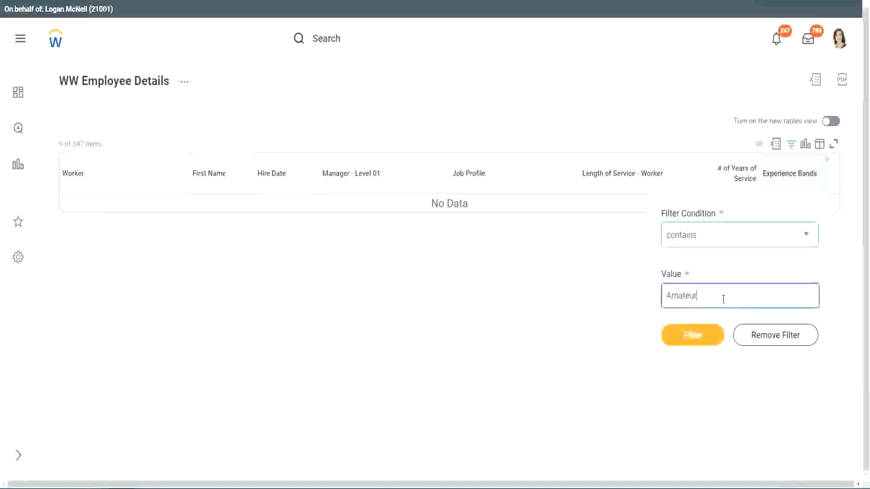
{"action": "key", "text": "ctrl+a"}
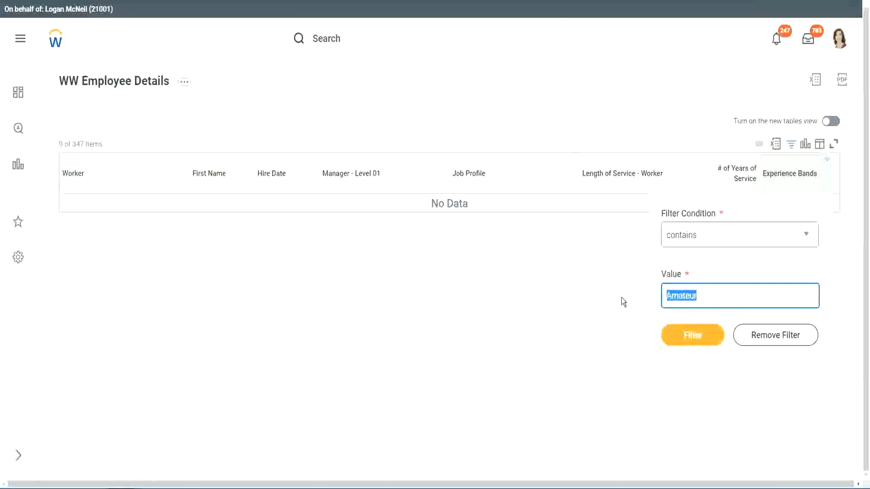
{"action": "key", "text": "Return"}
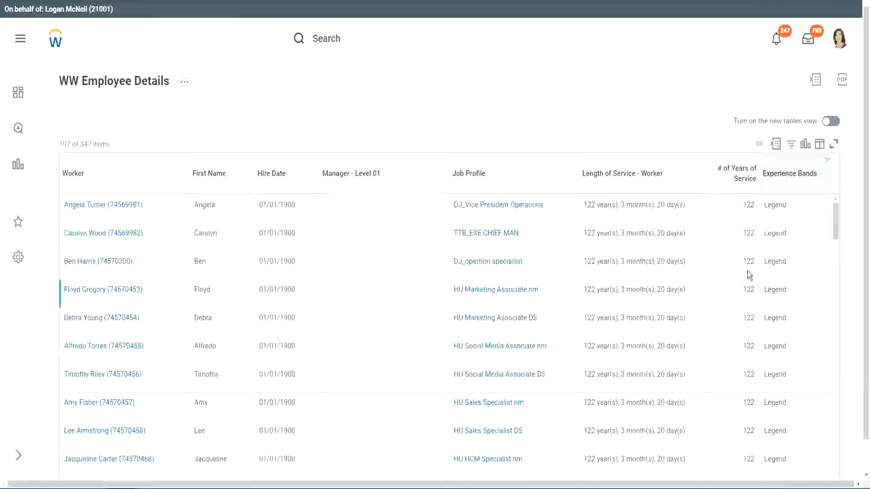
Step: Examine the hire dates, years of service and experience bands of the Legend workers through to the end of the filtered list
{"action": "scroll", "coordinate": [748, 272], "scroll_direction": "down", "scroll_amount": 15}
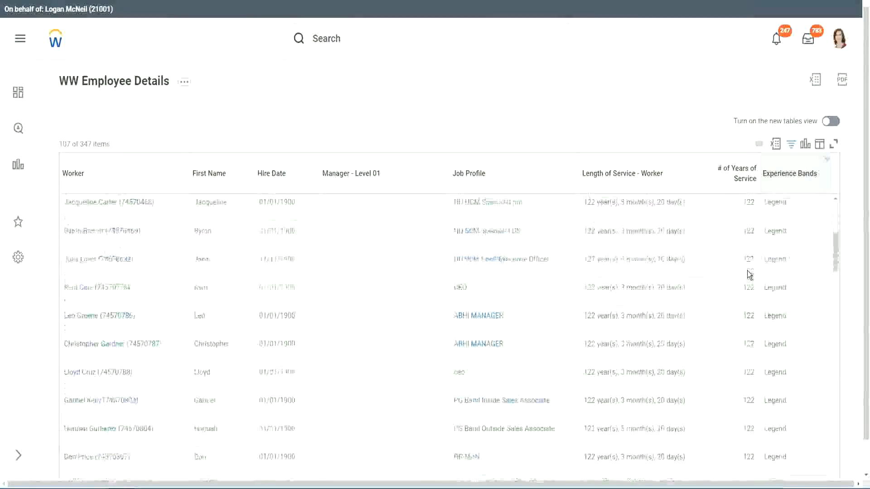
{"action": "scroll", "coordinate": [748, 271], "scroll_direction": "down", "scroll_amount": 3}
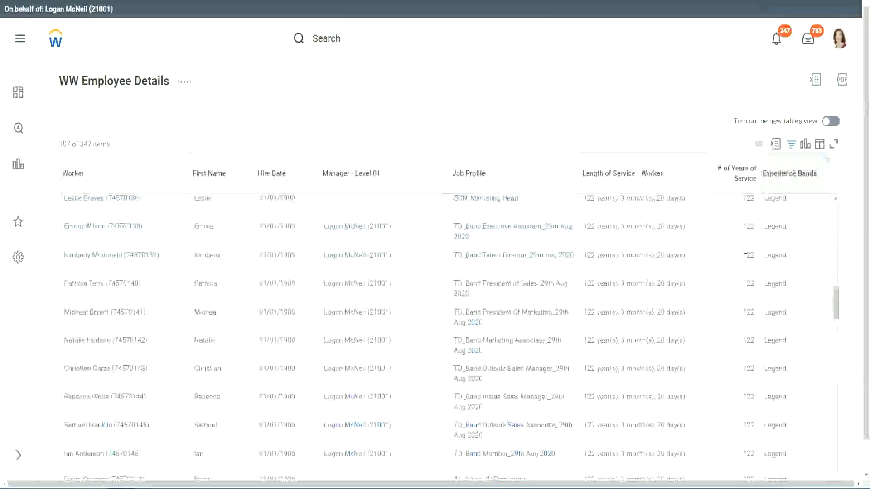
{"action": "scroll", "coordinate": [725, 260], "scroll_direction": "down", "scroll_amount": 10}
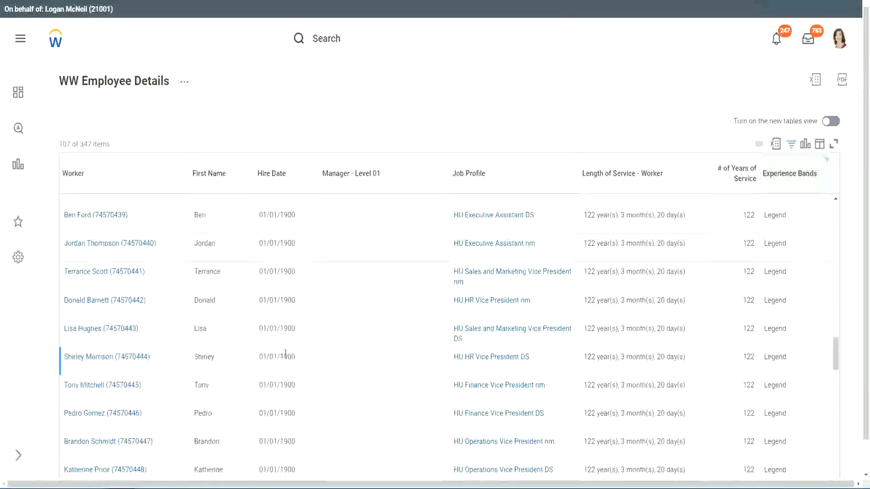
{"action": "double_click", "coordinate": [285, 357]}
{"action": "scroll", "coordinate": [740, 340], "scroll_direction": "down", "scroll_amount": 5}
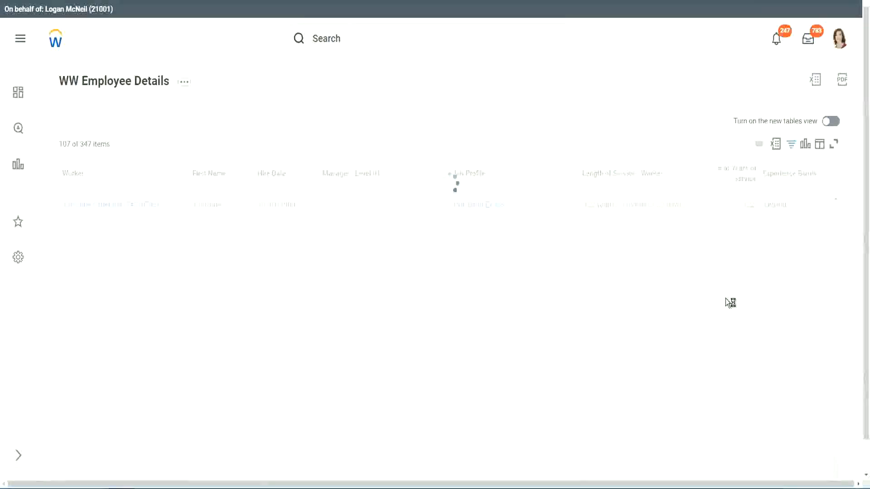
{"action": "scroll", "coordinate": [725, 298], "scroll_direction": "down", "scroll_amount": 5}
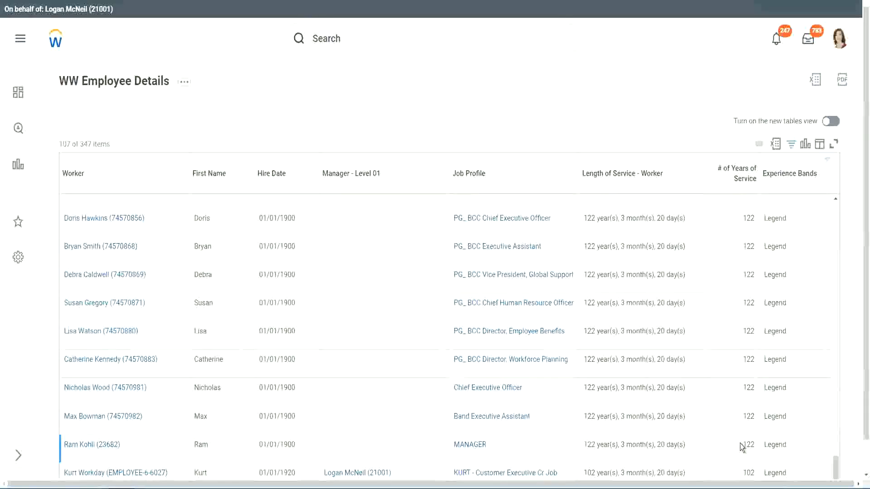
{"action": "double_click", "coordinate": [748, 473]}
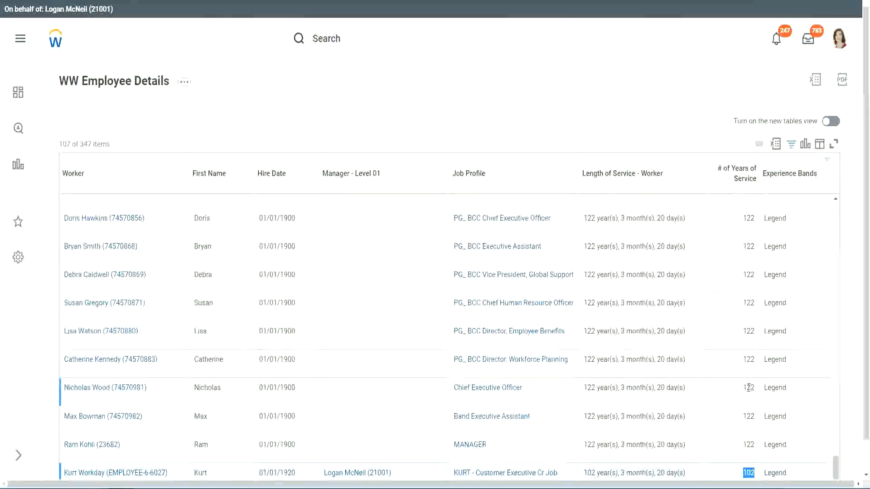
{"action": "left_click_drag", "start_coordinate": [749, 388], "coordinate": [755, 387]}
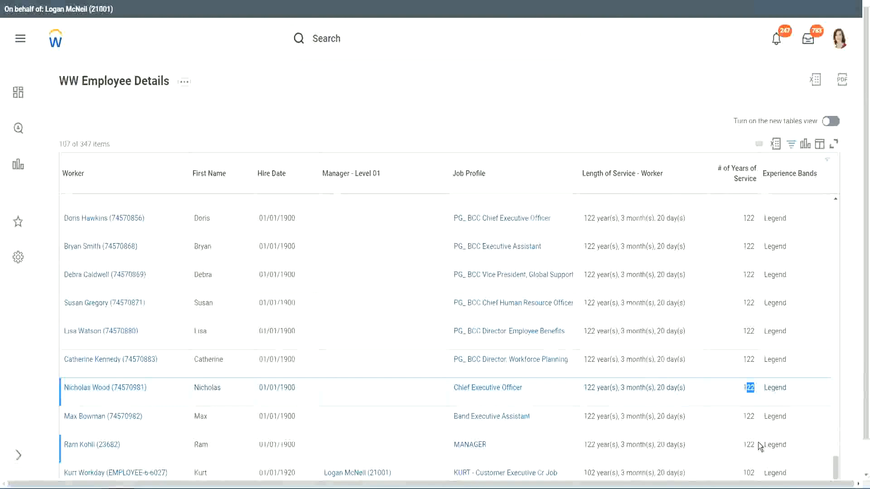
{"action": "left_click", "coordinate": [734, 365]}
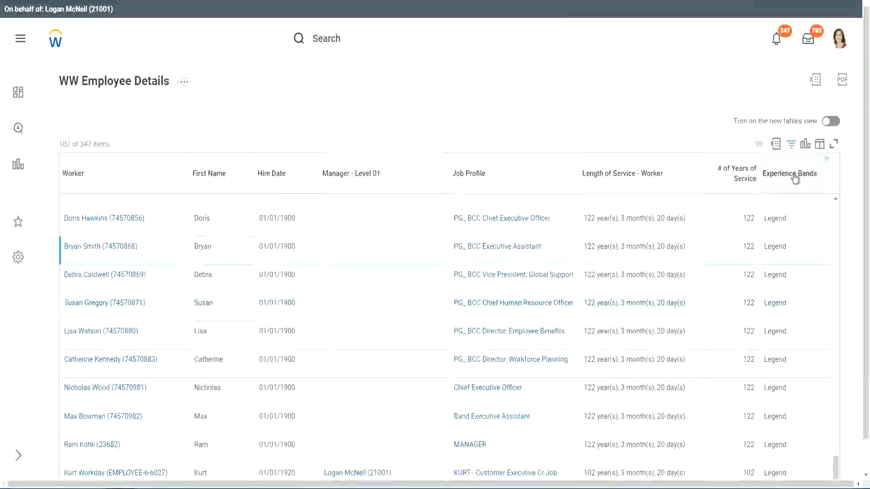
Step: Change the Experience Bands filter value to Experienced and apply it
{"action": "left_click", "coordinate": [797, 197]}
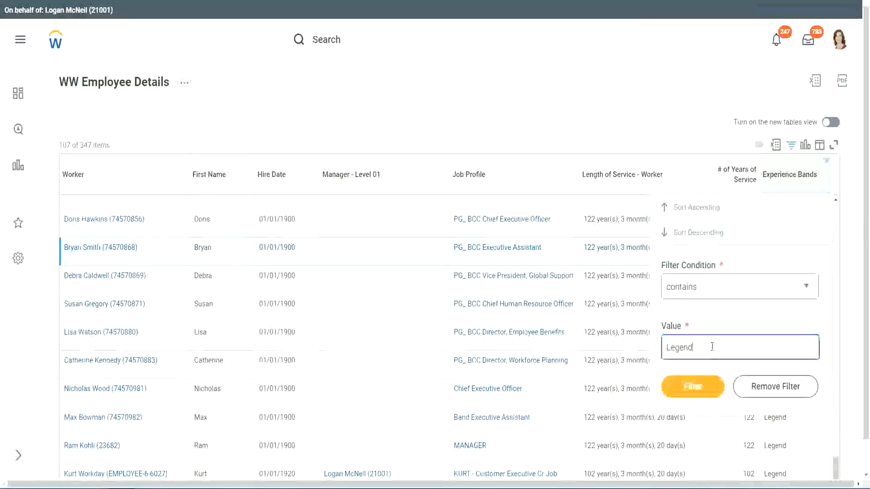
{"action": "double_click", "coordinate": [682, 348]}
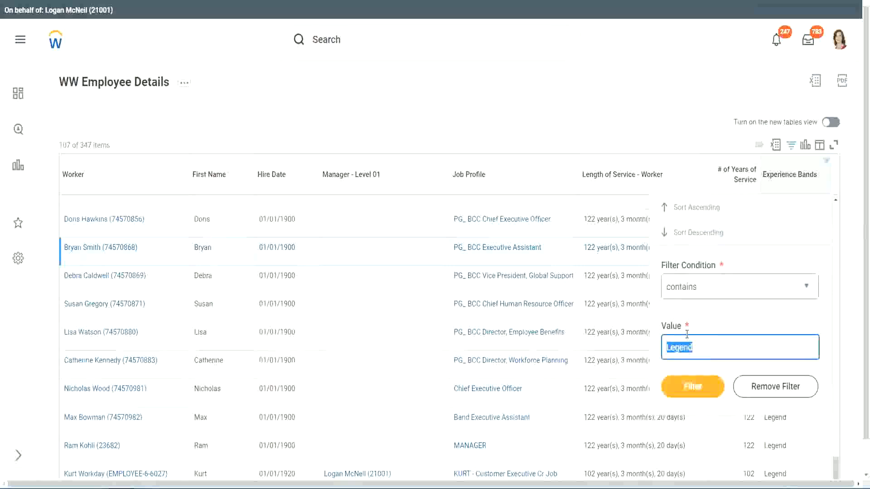
{"action": "type", "text": "Ex"}
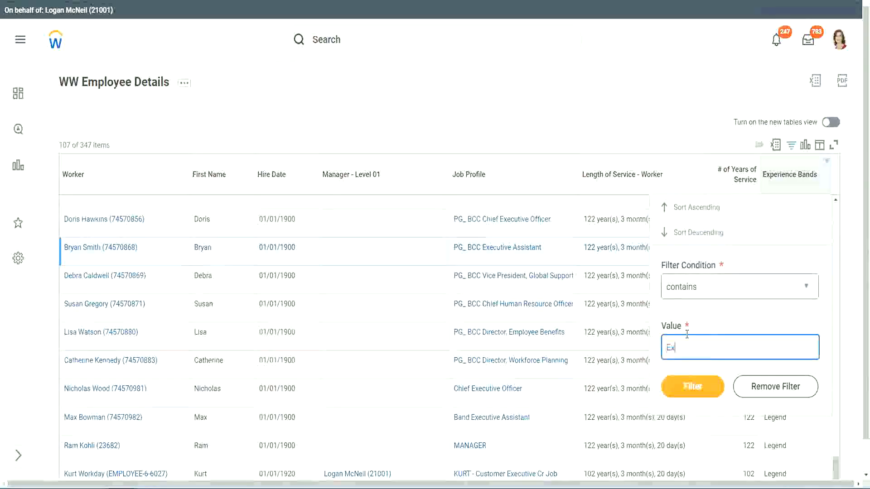
{"action": "type", "text": "perienced"}
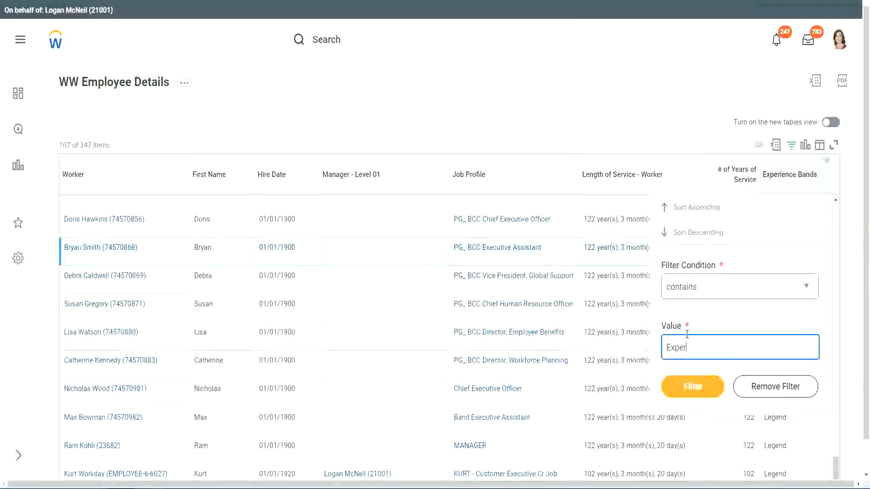
{"action": "left_click", "coordinate": [692, 389]}
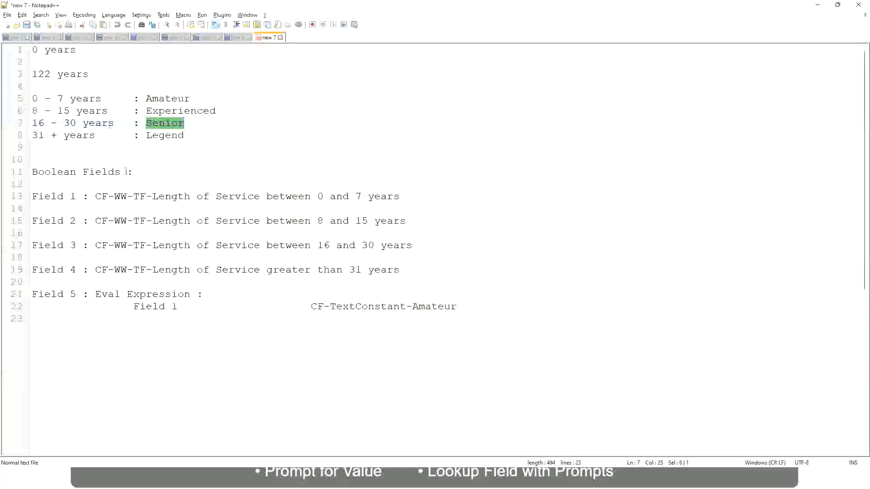
Step: Switch to the Notepad++ notes and check the years range defined for the Experienced band
{"action": "left_click", "coordinate": [60, 112]}
{"action": "left_click_drag", "start_coordinate": [40, 112], "coordinate": [68, 112]}
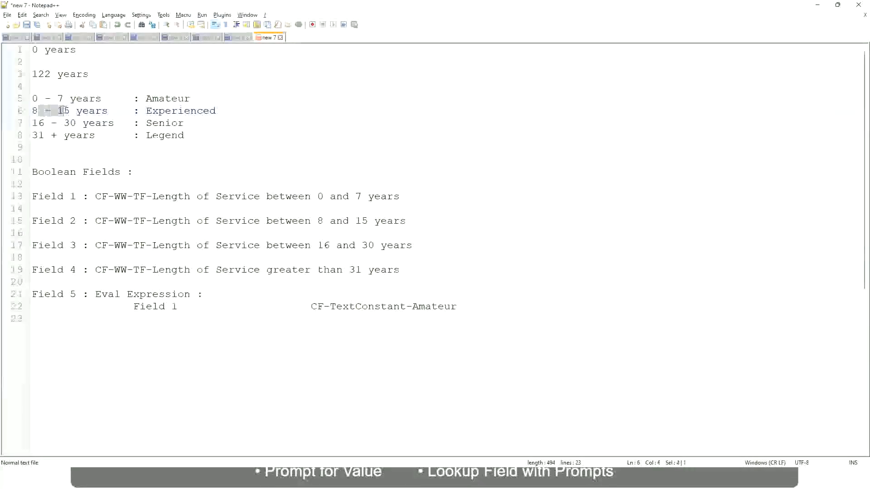
{"action": "left_click", "coordinate": [70, 112]}
{"action": "left_click", "coordinate": [100, 112]}
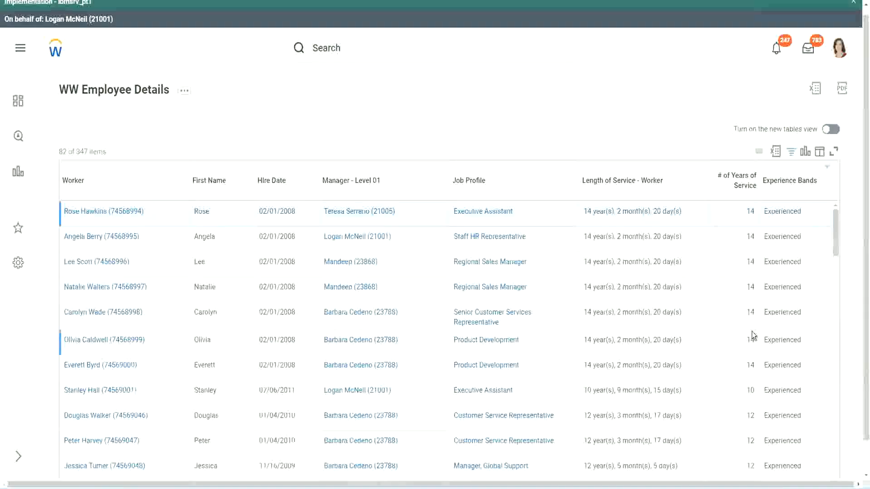
Step: Return to the Workday report and compare the years of service of the Experienced workers with their band down the filtered rows
{"action": "scroll", "coordinate": [752, 335], "scroll_direction": "down", "scroll_amount": 5}
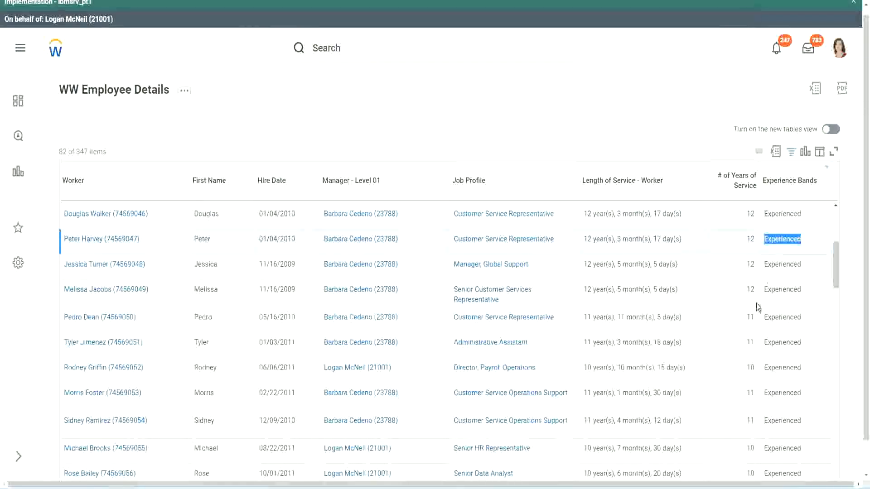
{"action": "scroll", "coordinate": [758, 308], "scroll_direction": "down", "scroll_amount": 2}
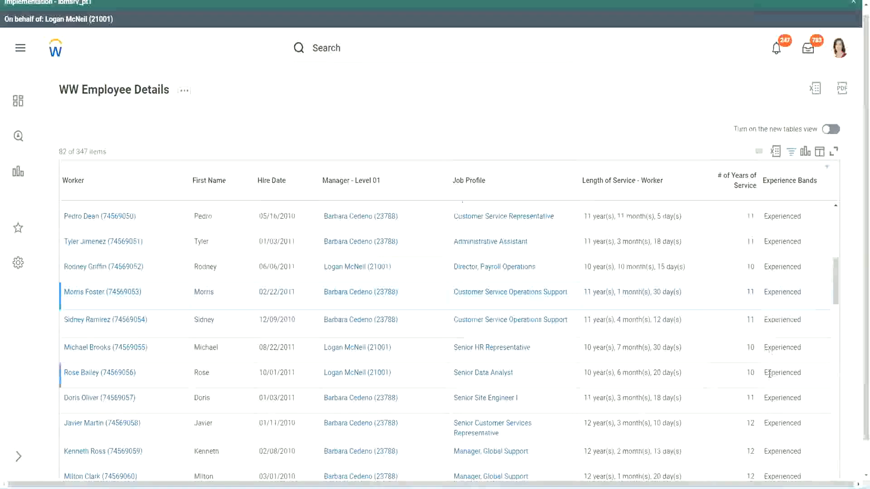
{"action": "scroll", "coordinate": [770, 373], "scroll_direction": "down", "scroll_amount": 5}
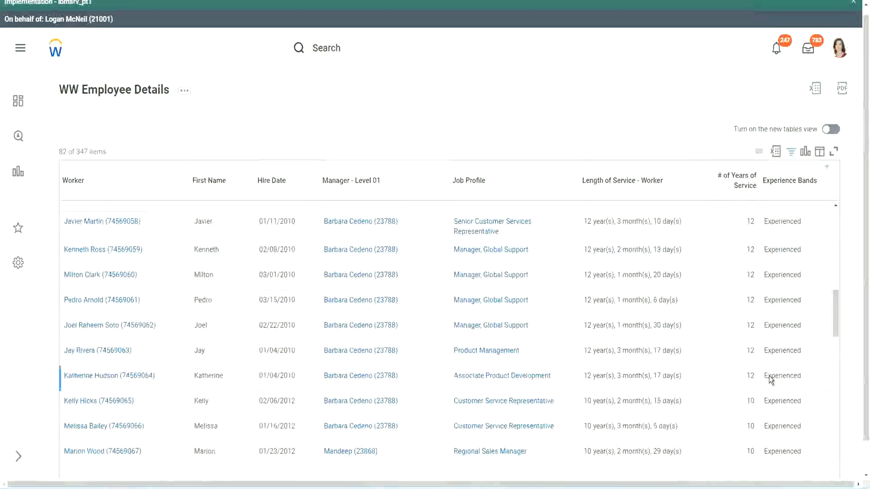